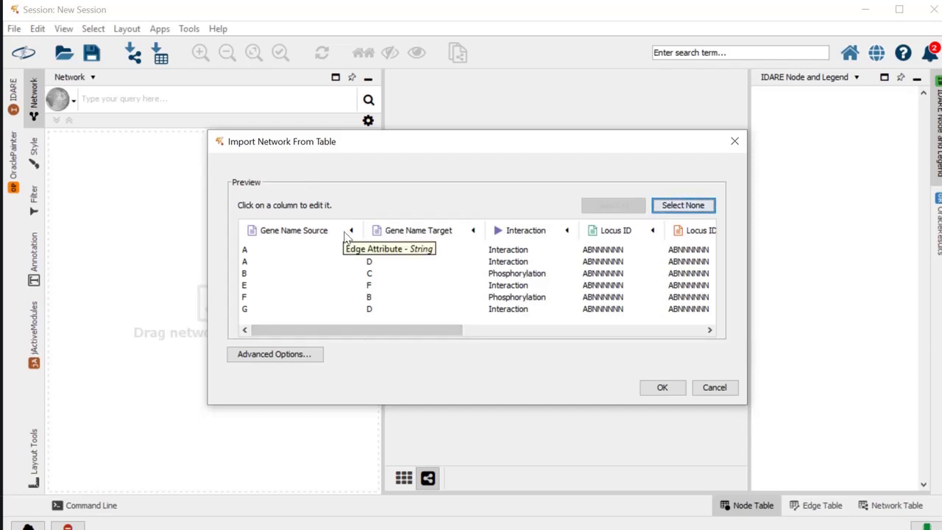
- In the import preview, assign Source Node to the Gene Name Source column and Target Node to Gene Name Target
mouse_move(360, 334)
mouse_down()
mouse_move(391, 334)
mouse_move(373, 336)
mouse_up()
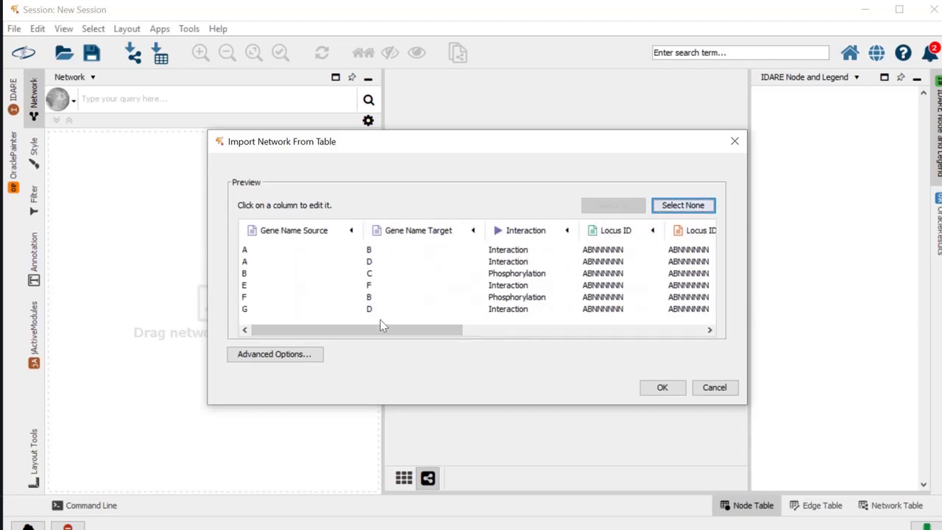
drag(377, 329, 305, 333)
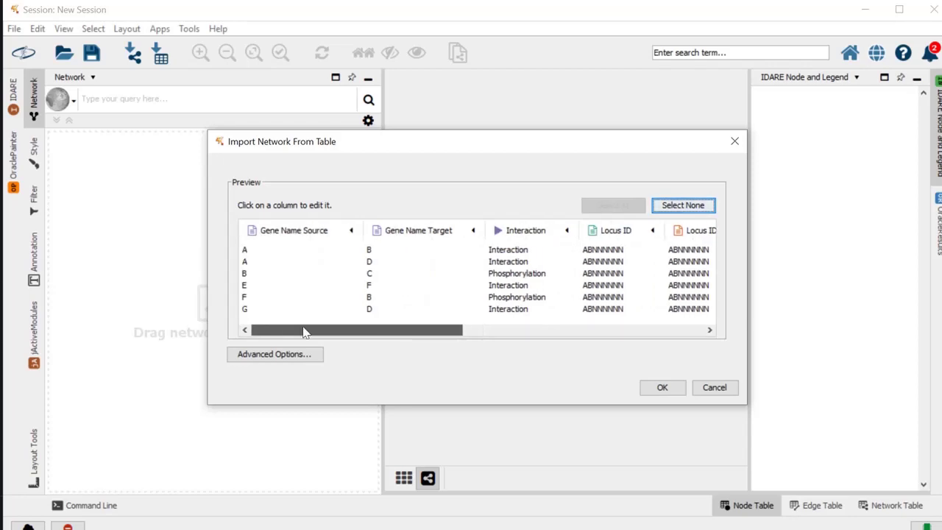
click(353, 231)
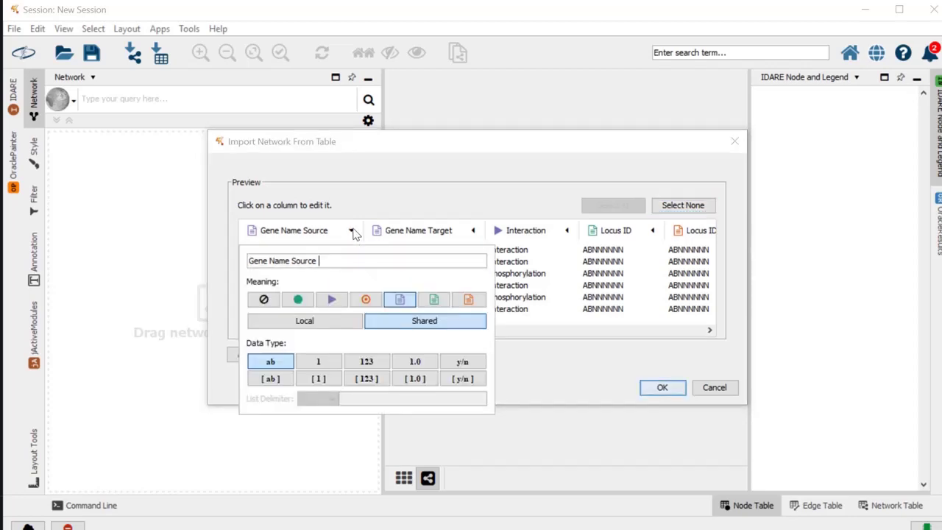
click(306, 301)
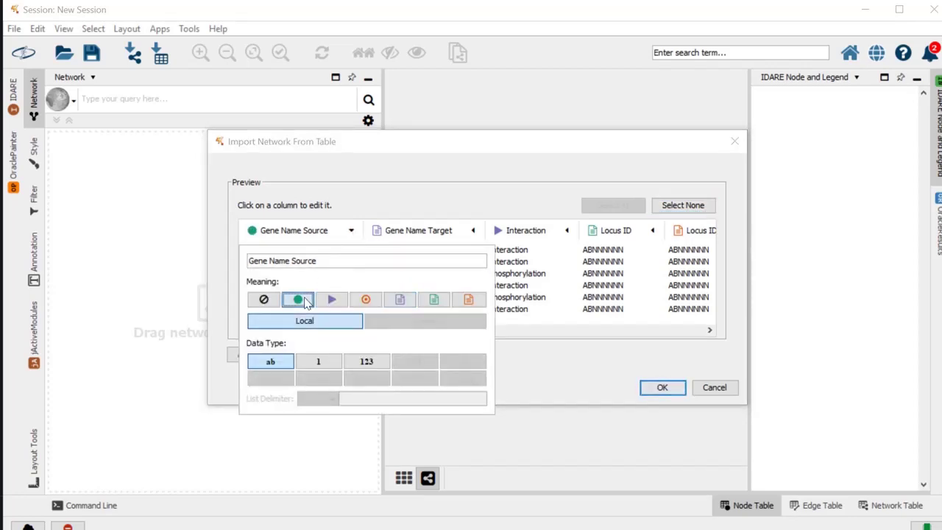
click(456, 237)
click(491, 299)
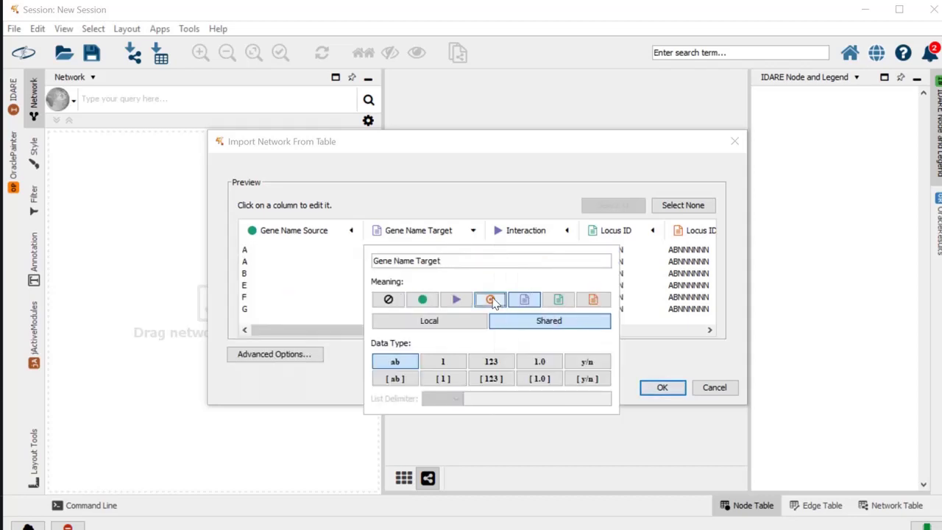
click(339, 328)
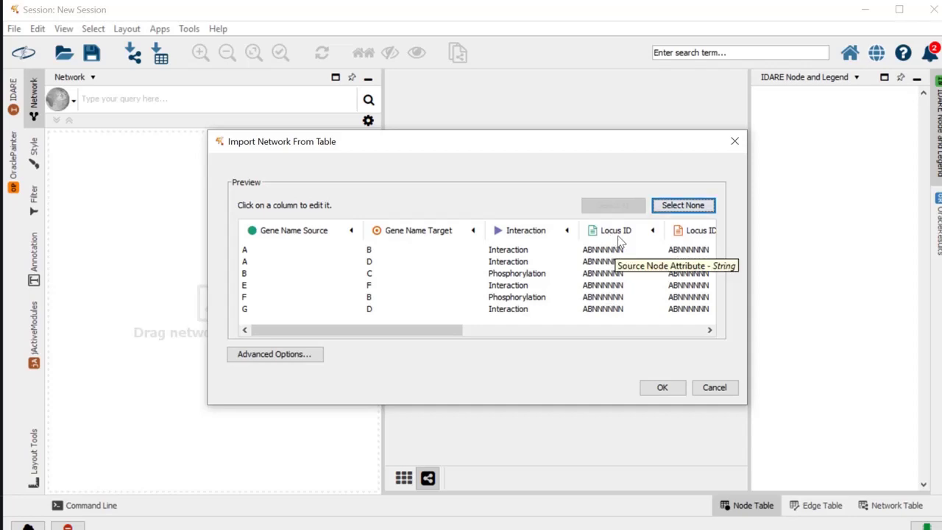
drag(425, 335, 451, 331)
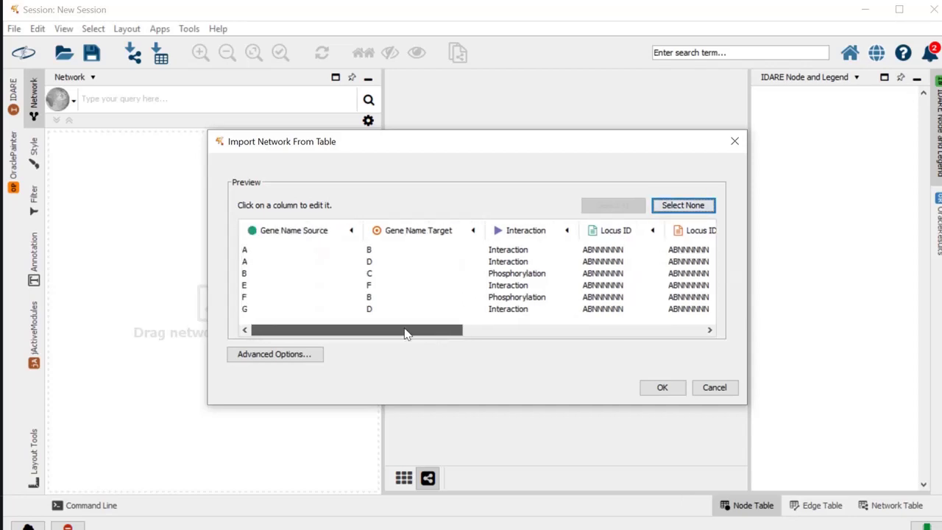
drag(400, 337, 492, 337)
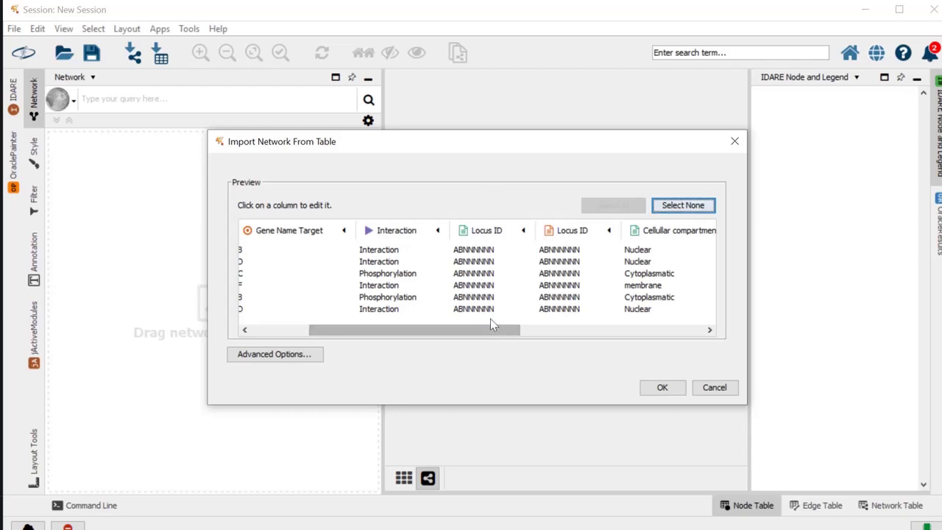
mouse_move(486, 335)
mouse_down()
mouse_move(408, 337)
mouse_move(503, 331)
mouse_move(469, 334)
mouse_up()
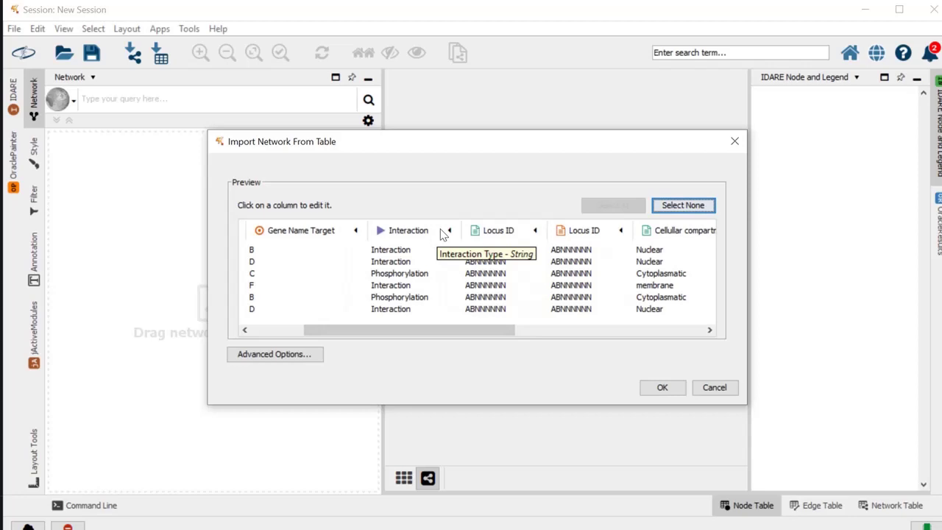
click(448, 231)
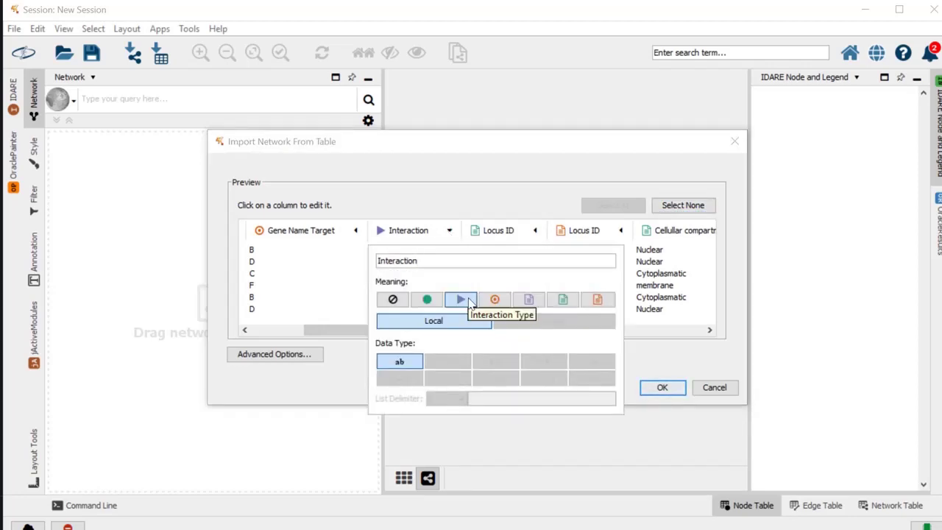
click(438, 210)
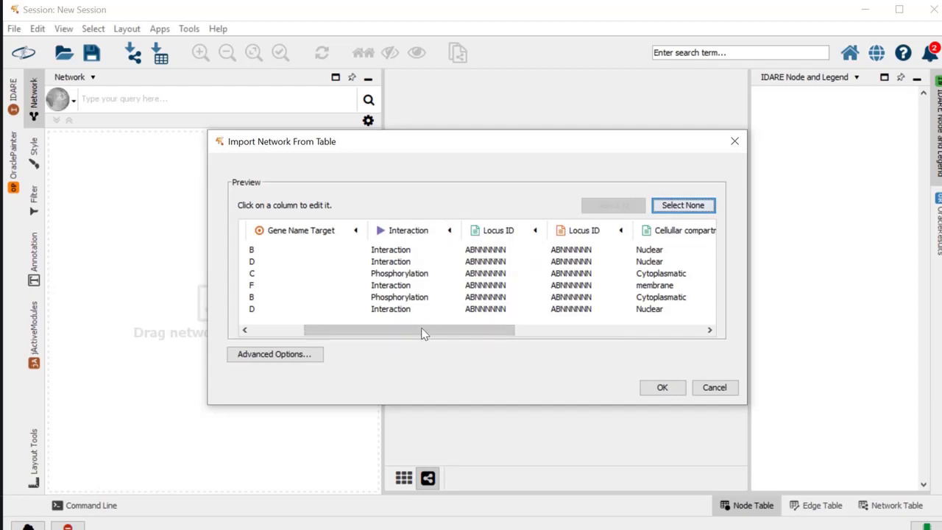
drag(422, 331, 414, 331)
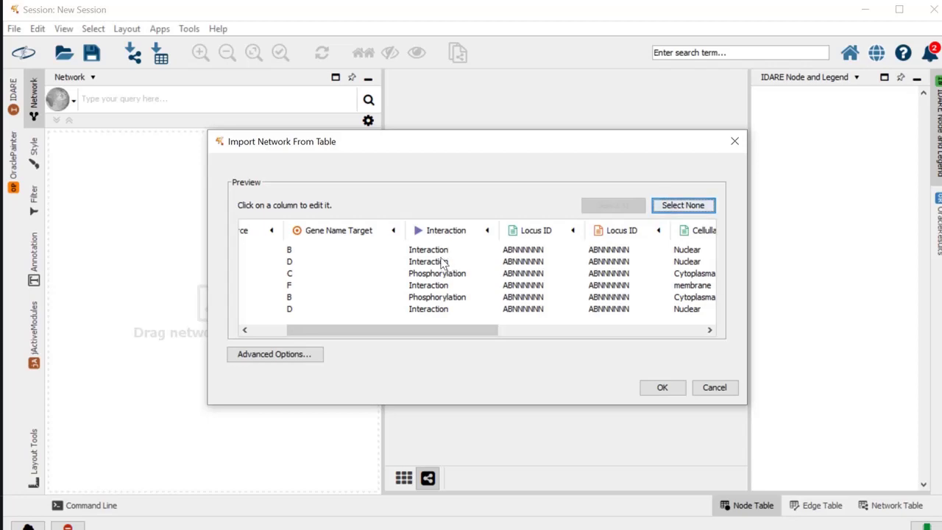
drag(416, 330, 475, 338)
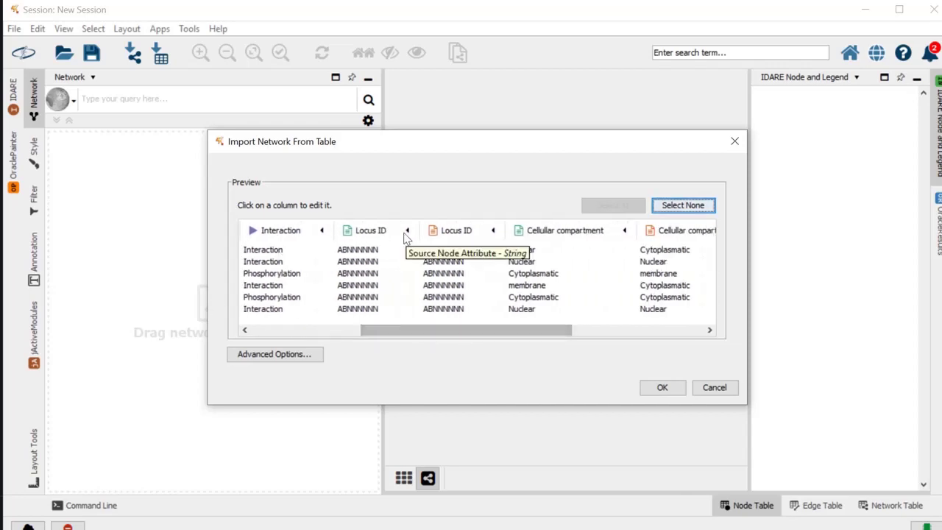
drag(402, 335, 367, 342)
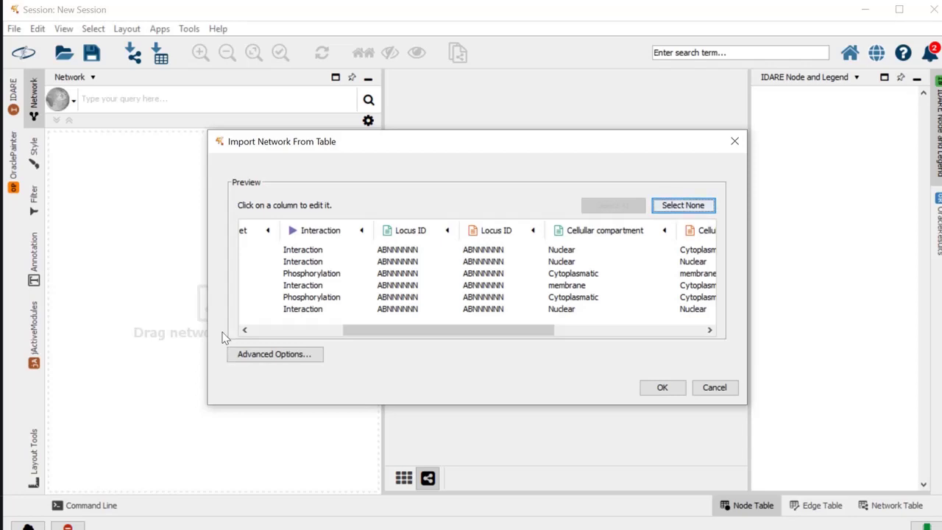
drag(419, 332, 518, 343)
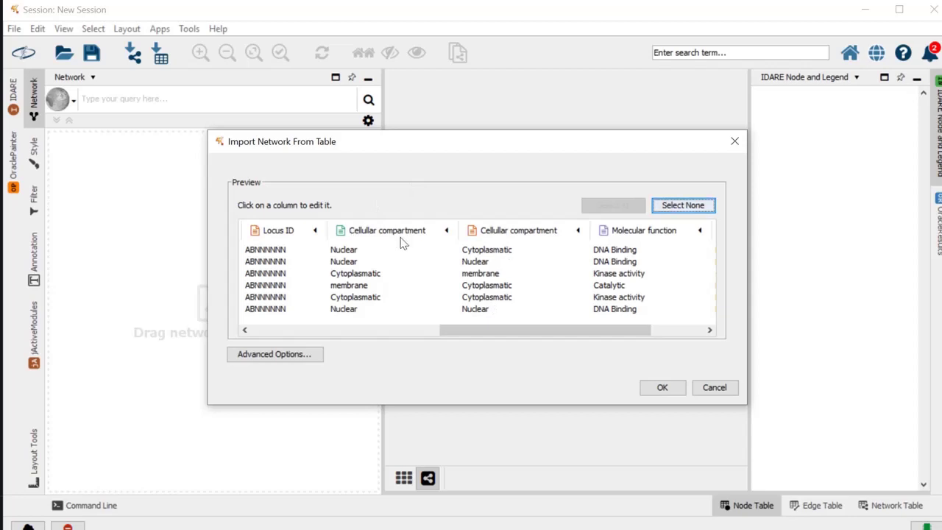
drag(555, 336, 625, 347)
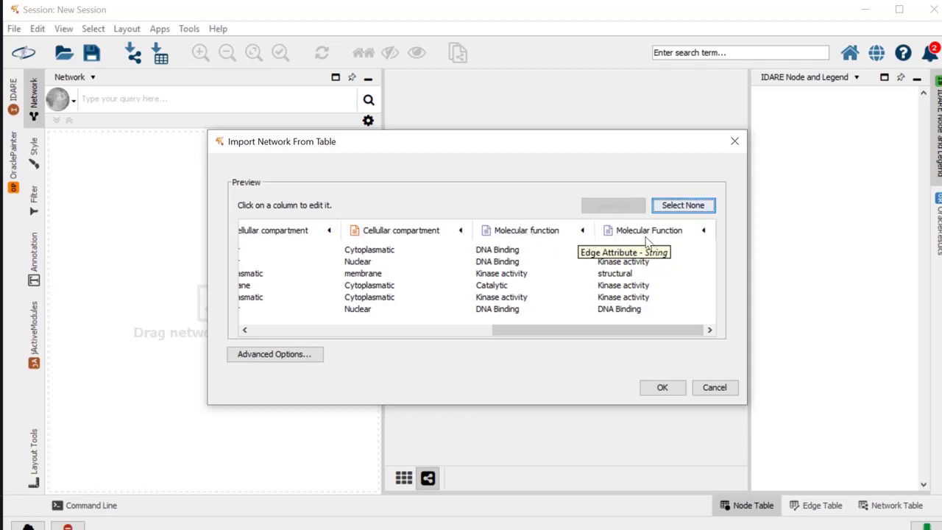
- Assign Source Node Attribute to the first Molecular function column and Target Node Attribute to the second
click(580, 232)
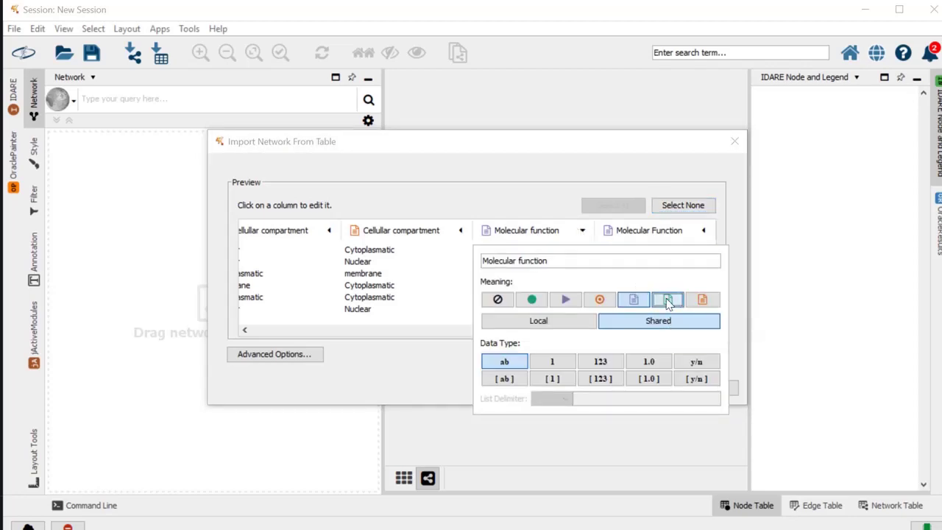
click(704, 231)
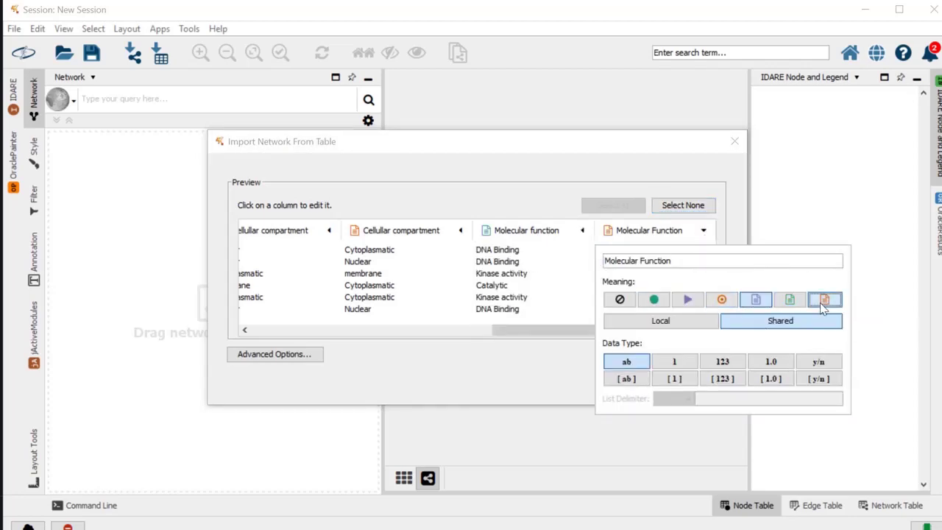
click(553, 331)
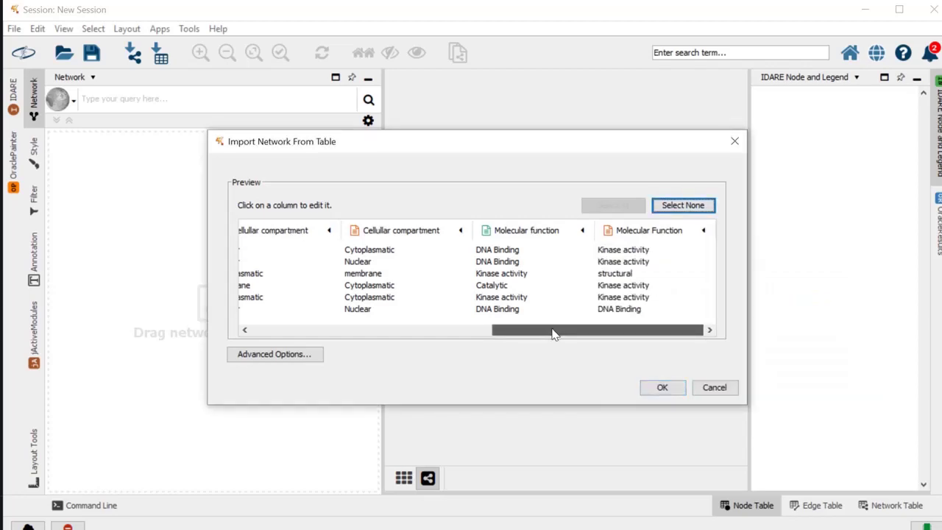
drag(553, 334, 299, 354)
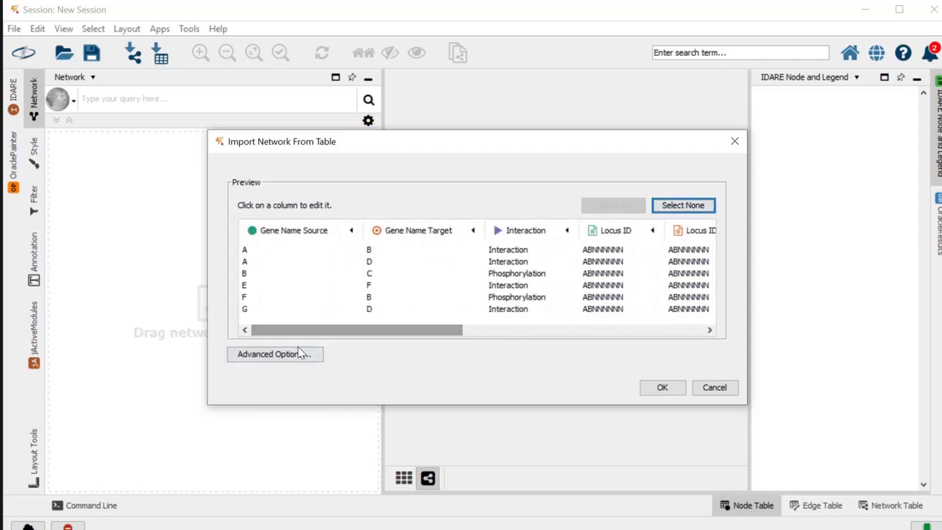
- Accept the advanced import options and load the table as network Folha1 with 7 nodes and 6 edges
click(302, 356)
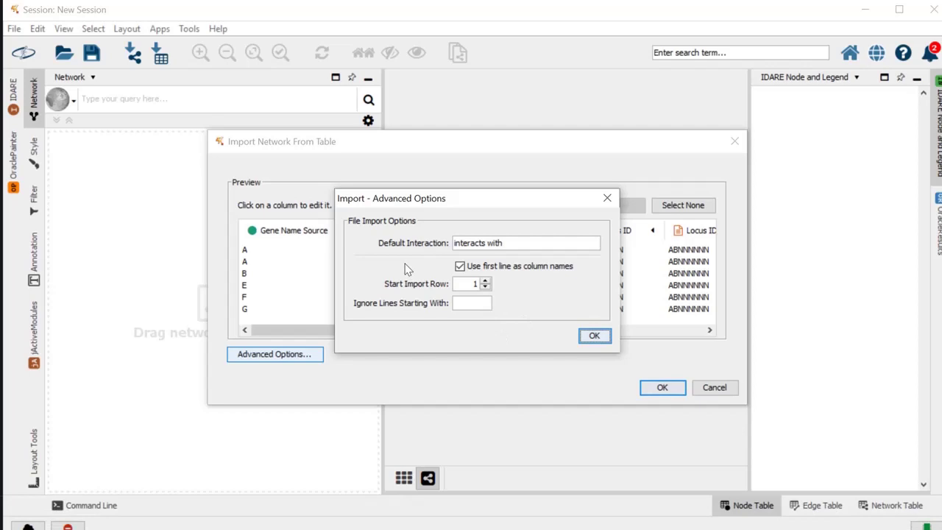
click(594, 335)
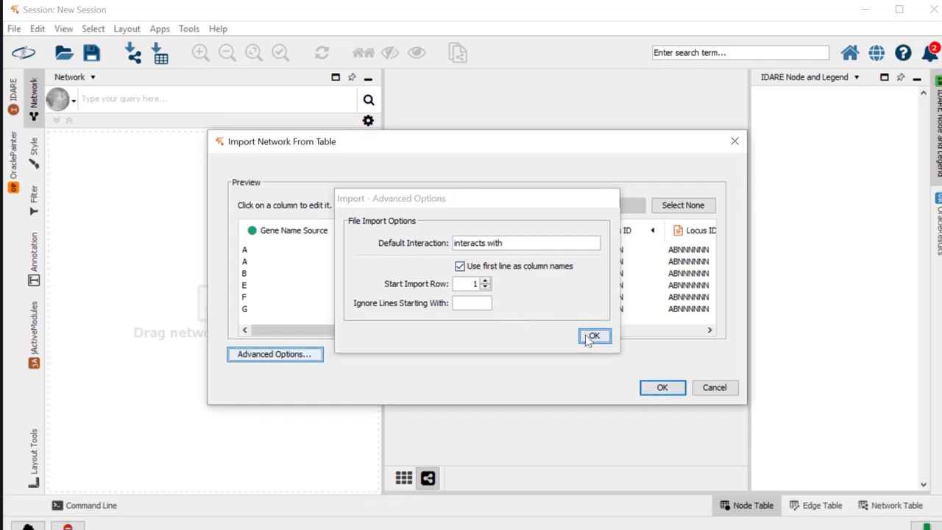
click(657, 391)
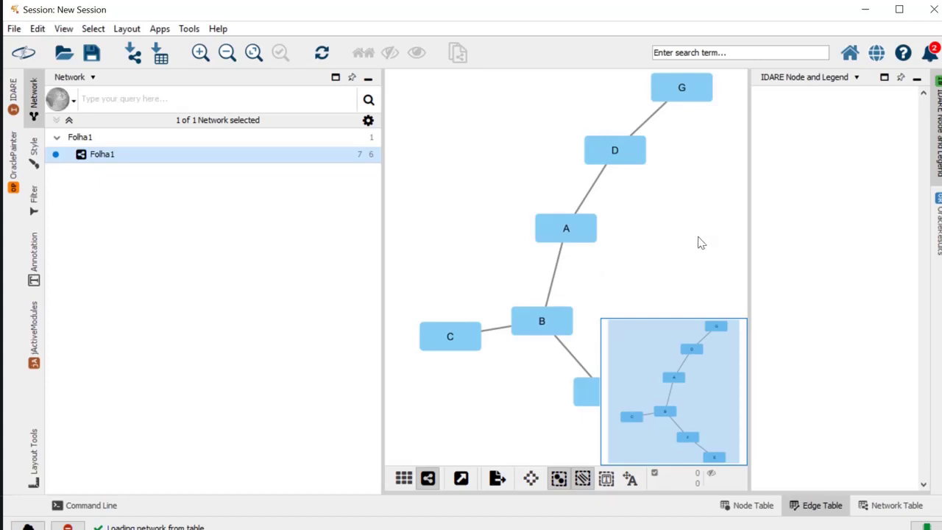
- Zoom out and inspect the graph by selecting nodes B, A, D and the A–B edge
scroll(678, 225, down, 3)
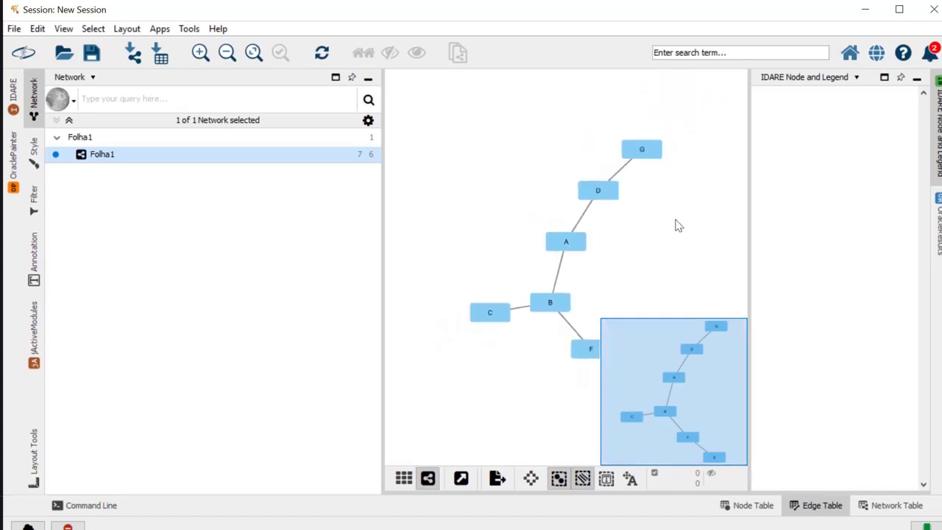
click(558, 308)
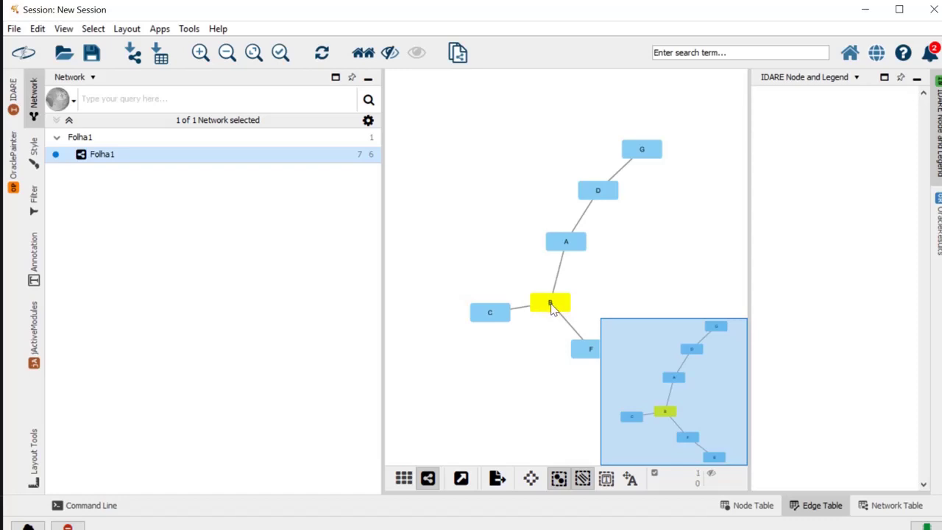
click(576, 245)
click(601, 203)
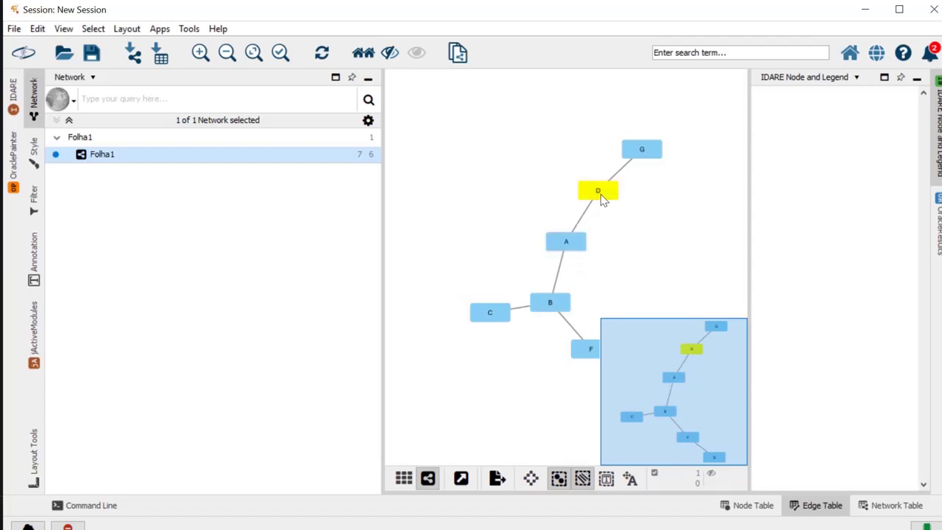
click(558, 273)
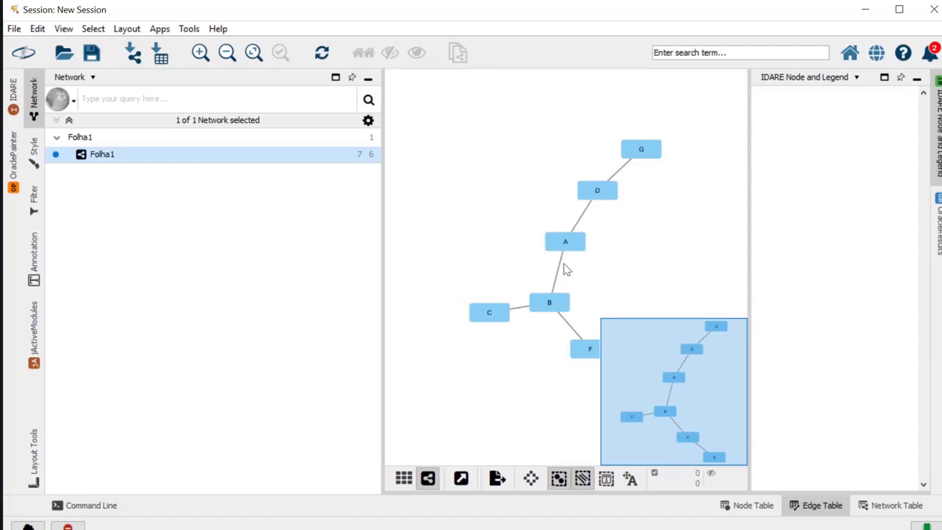
click(562, 264)
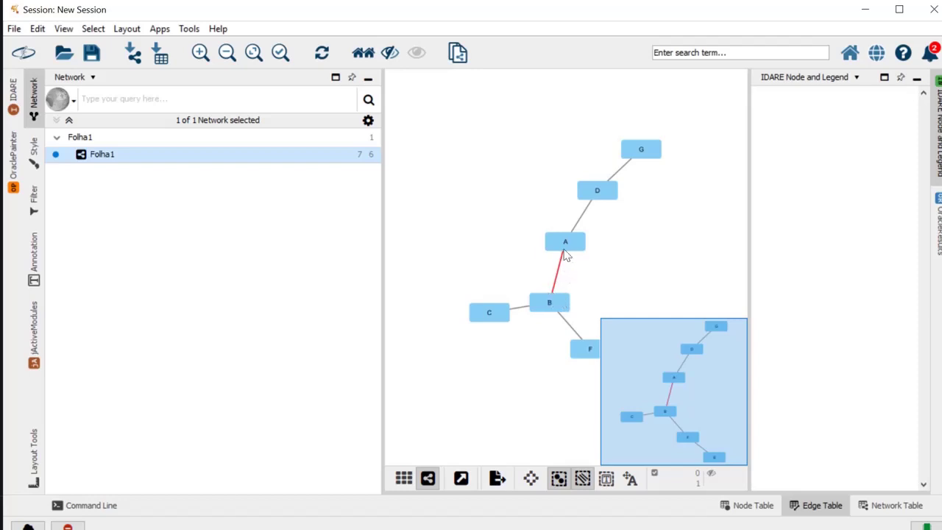
click(566, 249)
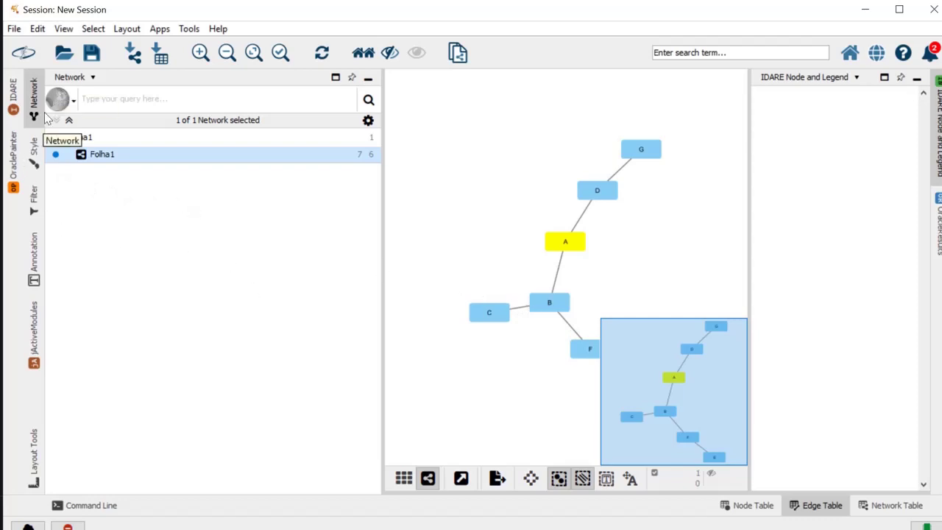
- Apply the Nested Network Style from the node Style panel's style gallery
click(33, 150)
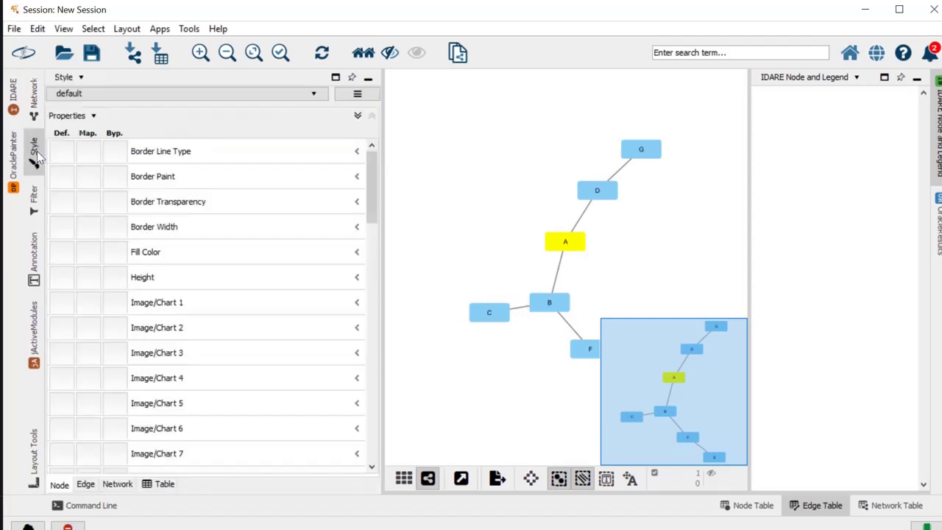
click(517, 268)
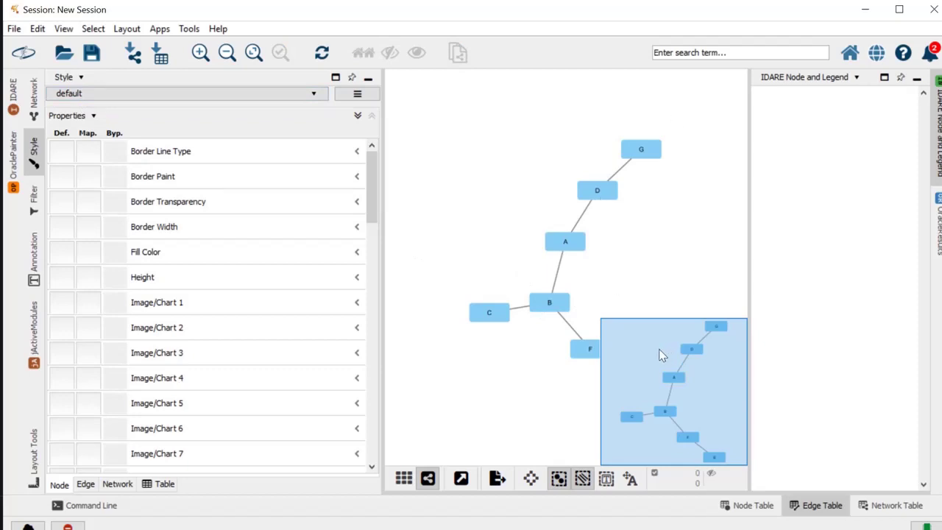
drag(608, 312, 547, 263)
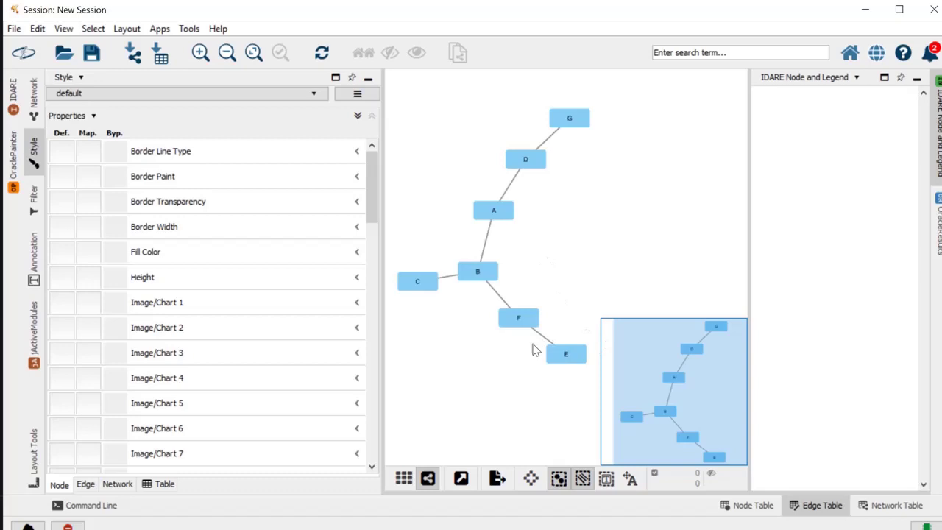
click(122, 95)
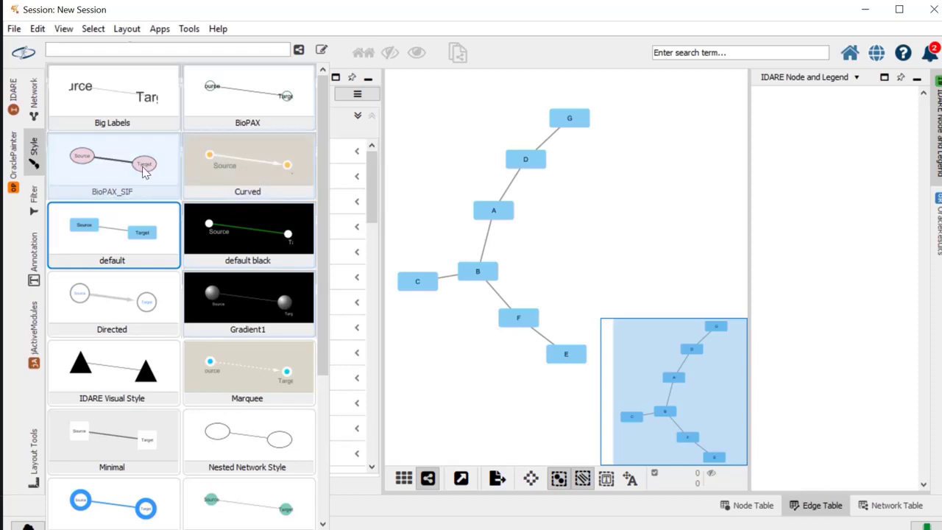
scroll(253, 422, down, 2)
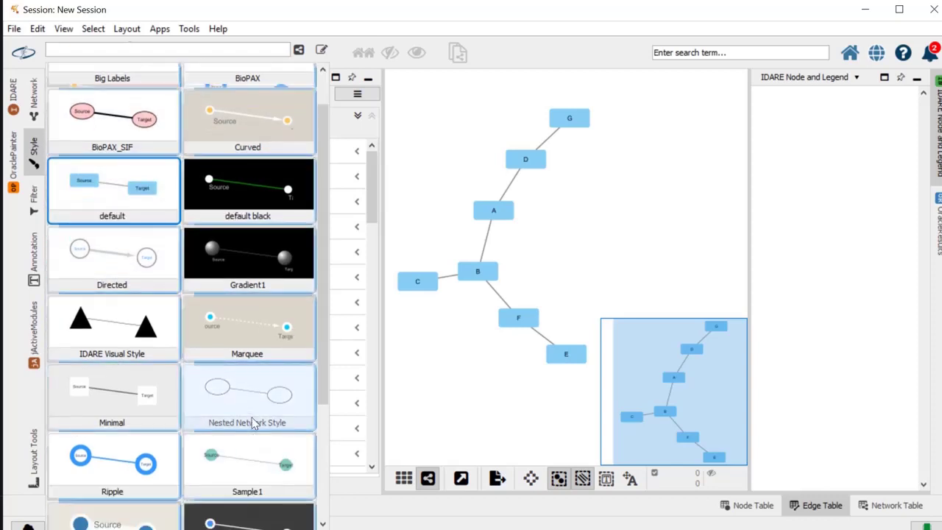
scroll(252, 422, down, 3)
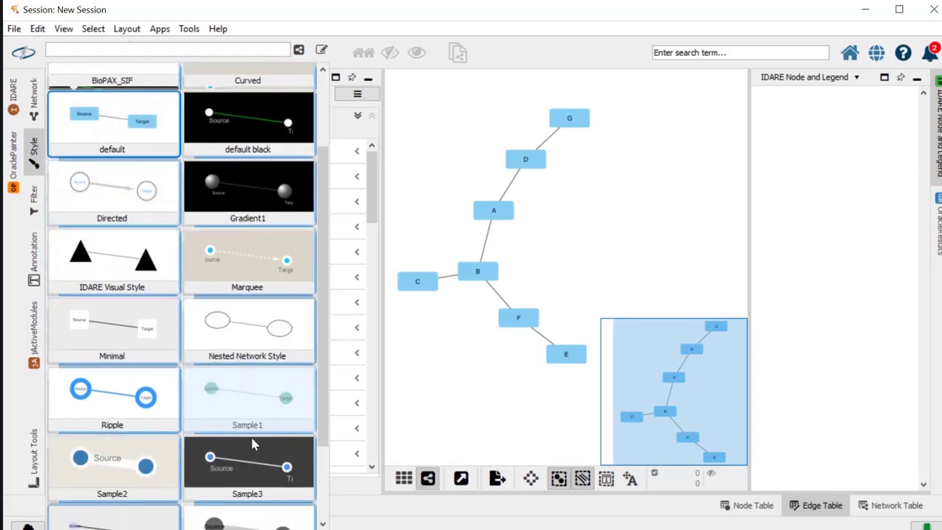
click(266, 335)
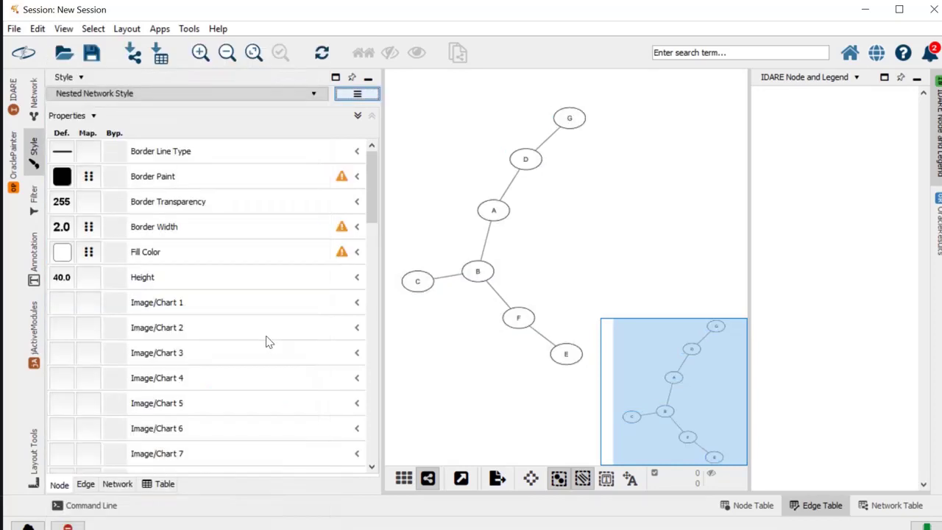
- Preview the Marquee style, then return to the Nested Network Style
click(100, 91)
click(229, 233)
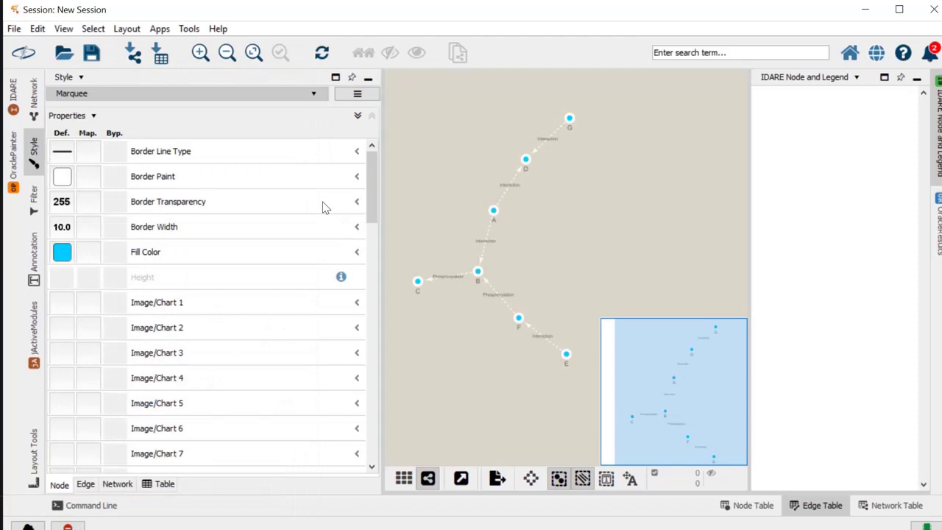
click(162, 96)
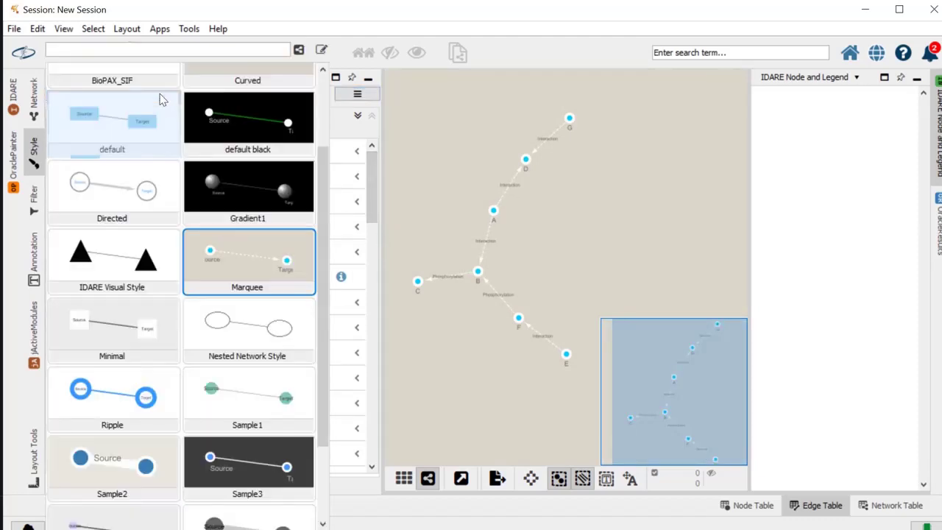
click(243, 334)
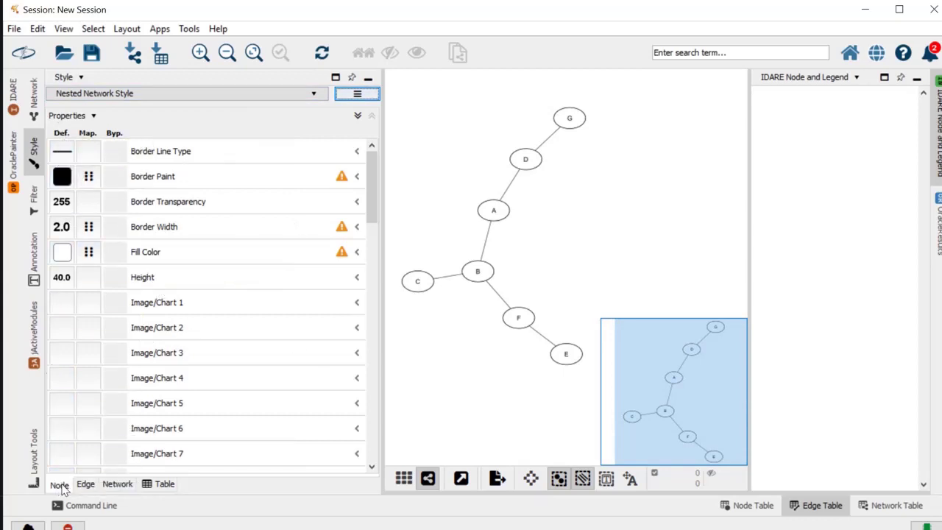
- Show all node visual properties in the Style panel
click(81, 116)
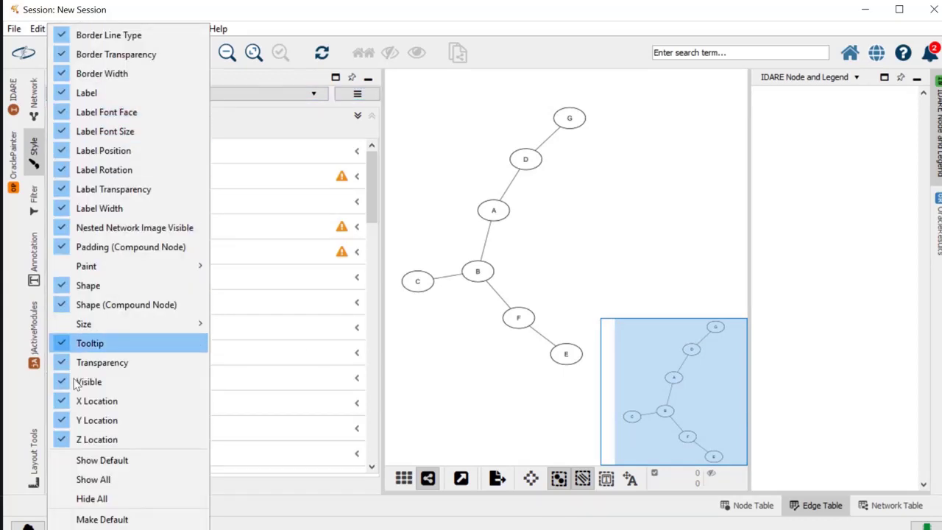
click(93, 479)
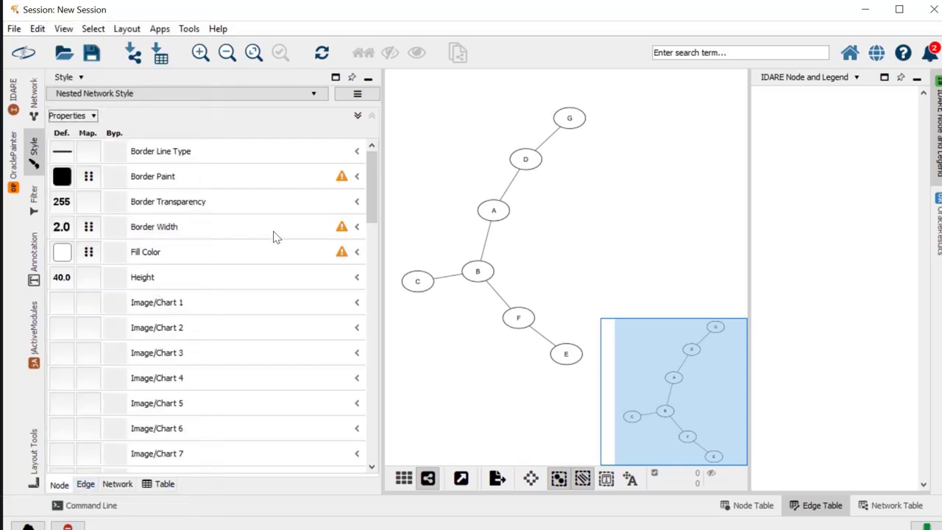
scroll(372, 165, down, 2)
scroll(373, 164, up, 2)
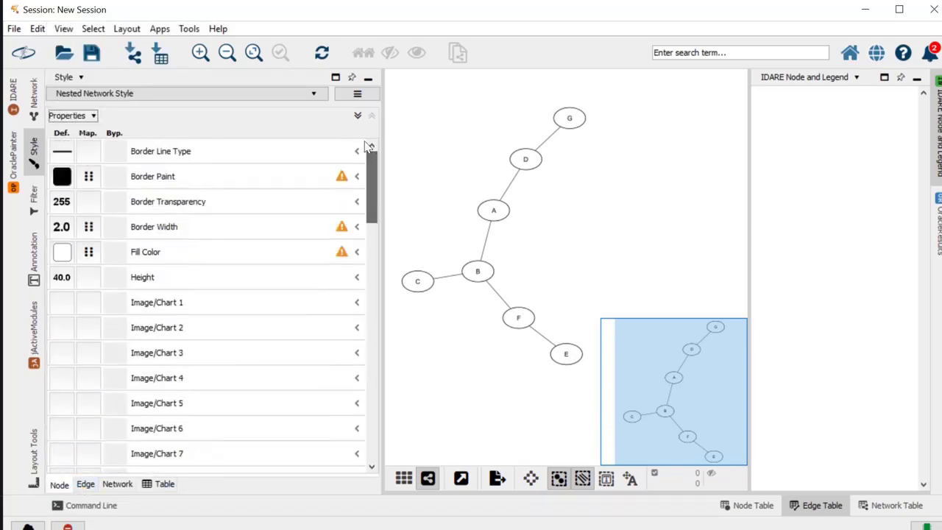
- Expand the Border Paint mapping and try Continuous and Discrete types, dismissing the missing-column errors
click(62, 180)
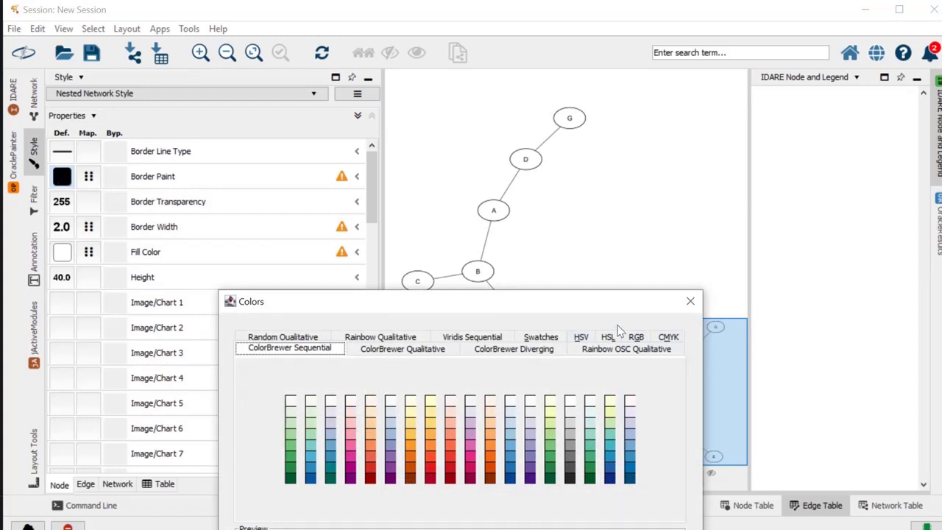
click(691, 301)
click(87, 177)
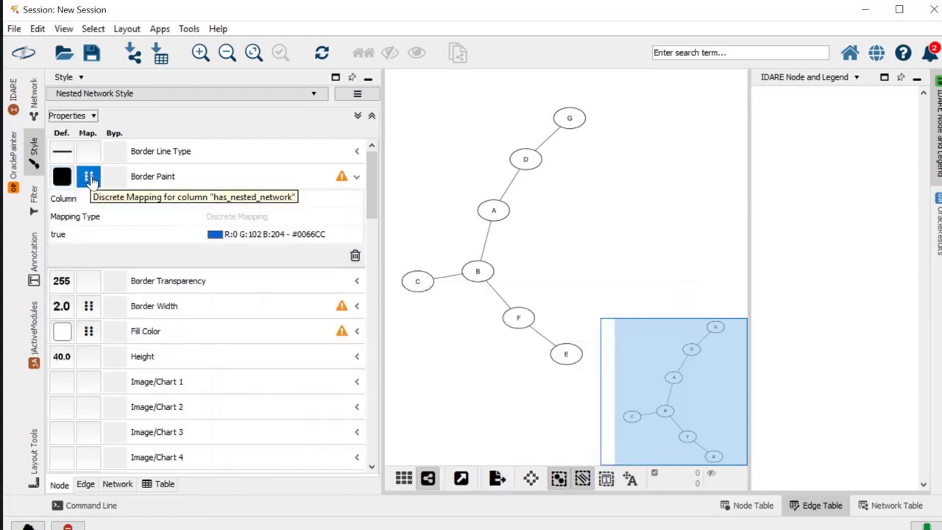
click(129, 222)
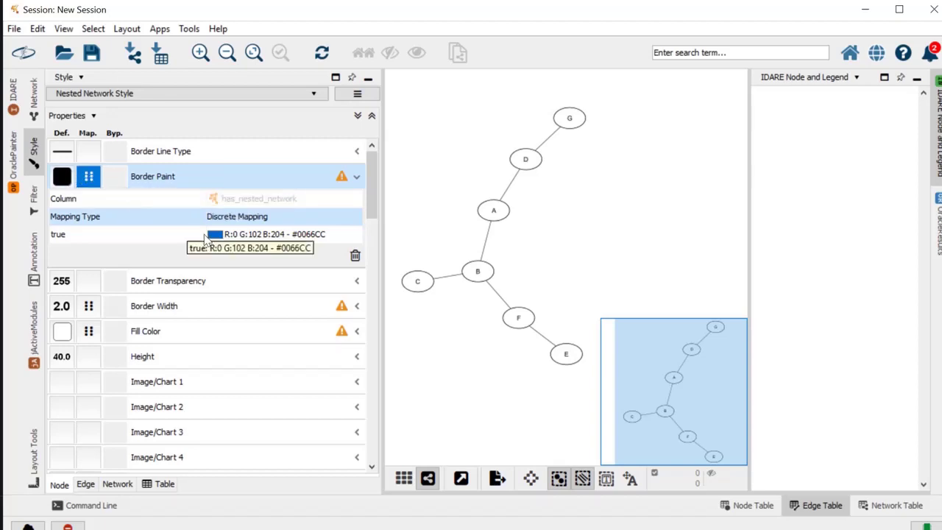
click(236, 218)
click(236, 232)
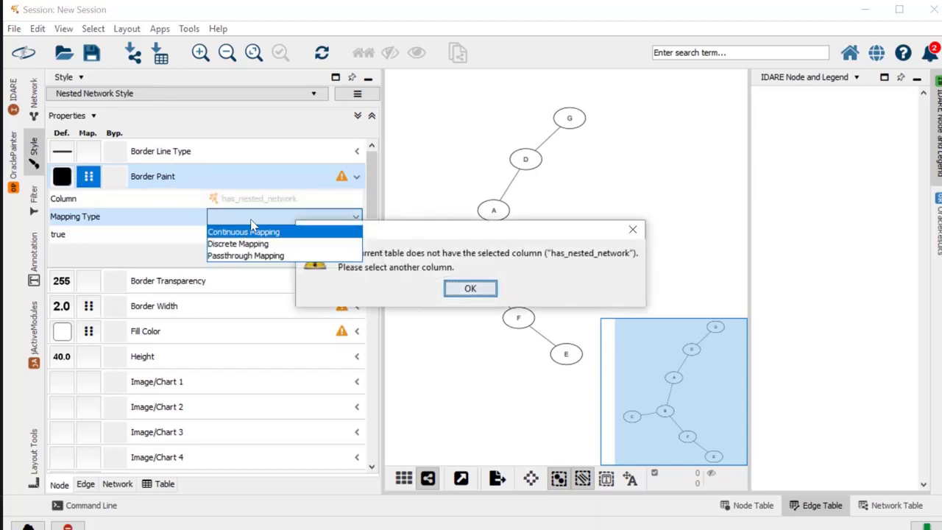
click(642, 222)
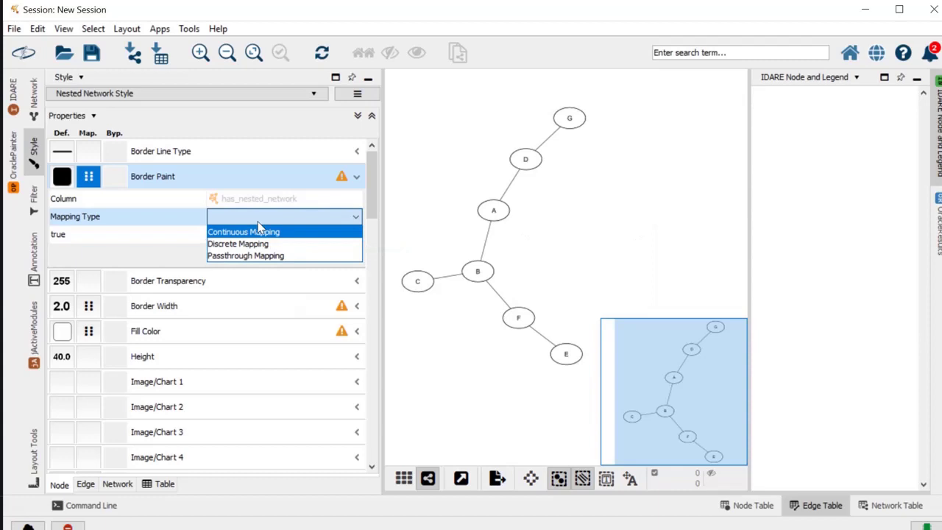
click(264, 245)
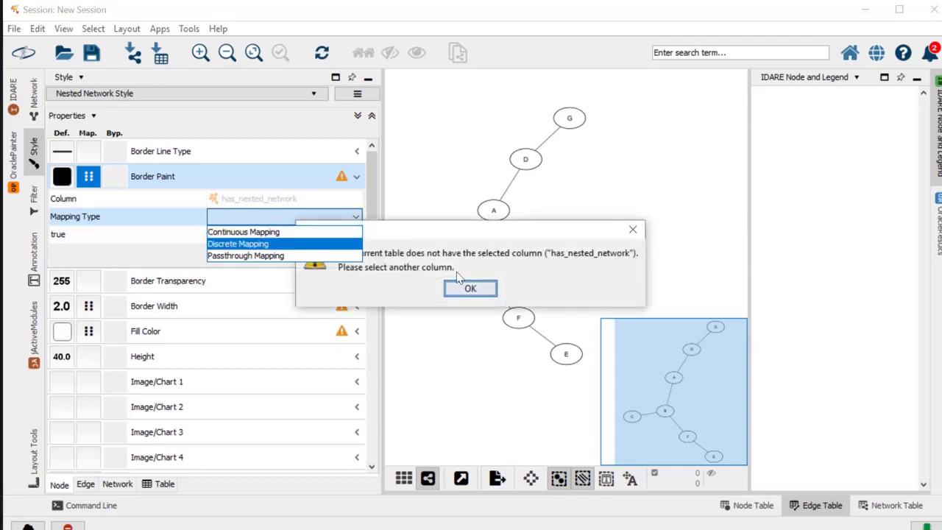
click(632, 231)
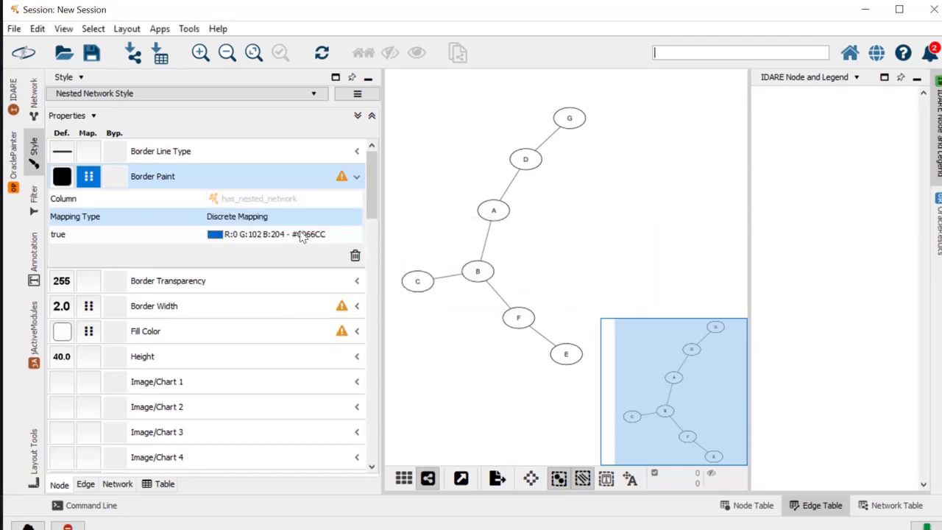
- Map Border Paint to Cellular compartment and give Nuclear nodes dark red #9B0E0E
click(285, 200)
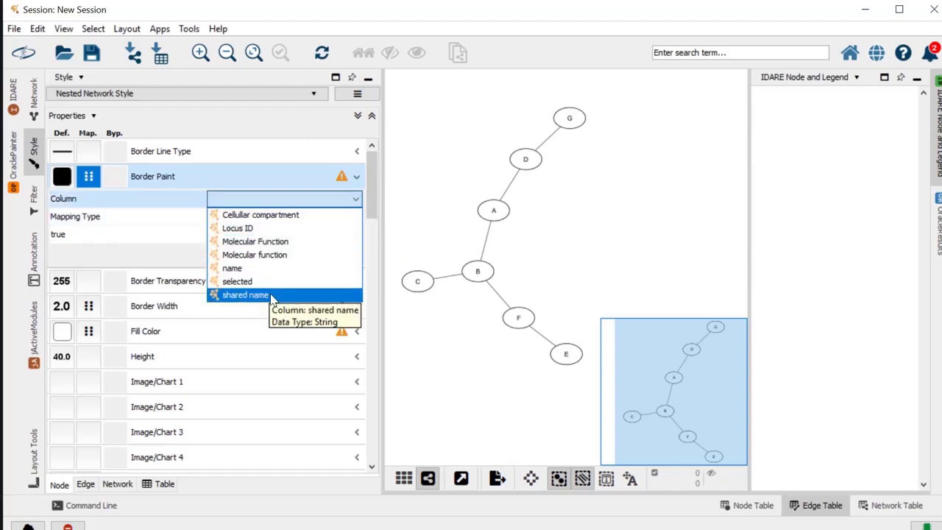
click(262, 214)
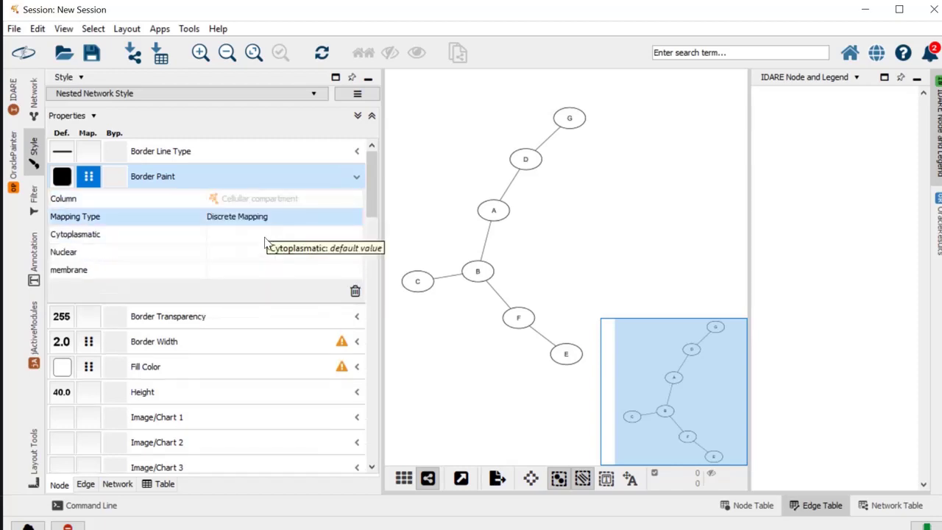
click(262, 253)
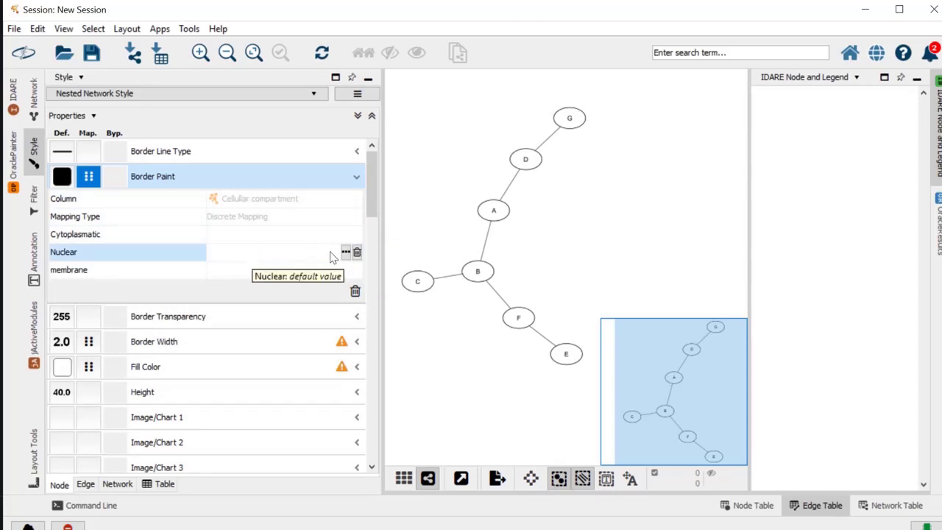
click(345, 252)
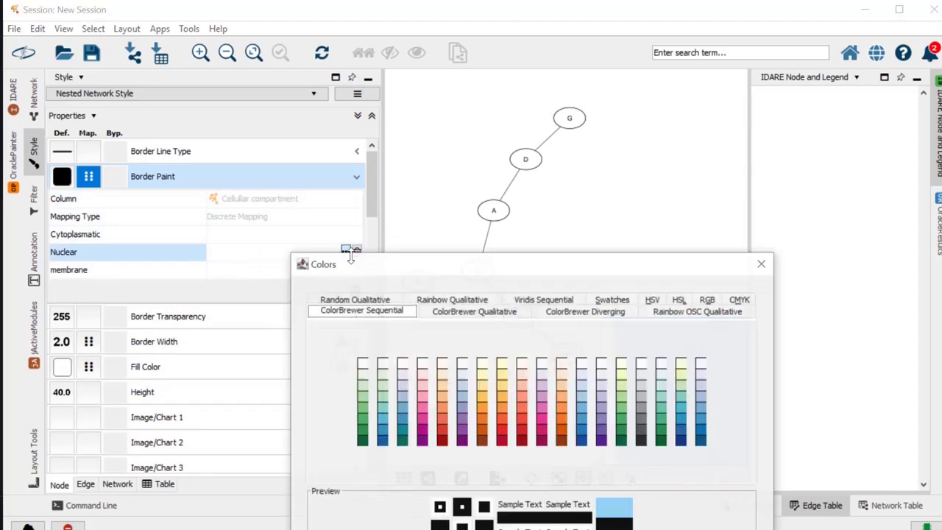
click(458, 313)
click(668, 313)
click(531, 440)
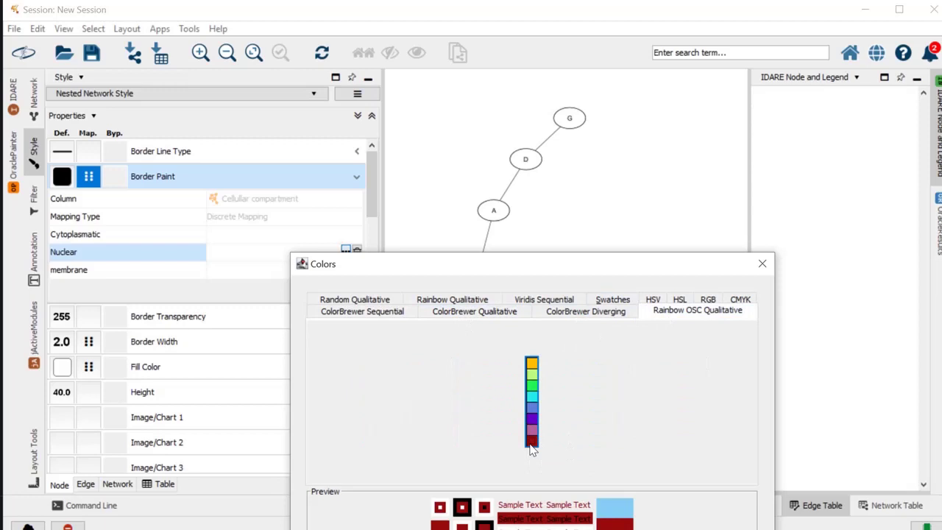
drag(592, 266, 358, 129)
click(429, 451)
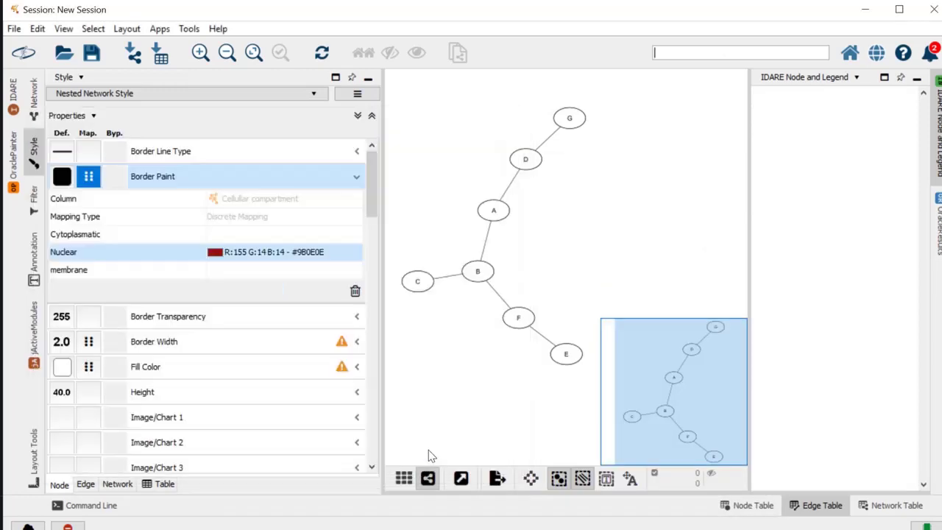
- Give membrane nodes a green #1EF654 border colour
click(277, 273)
click(345, 270)
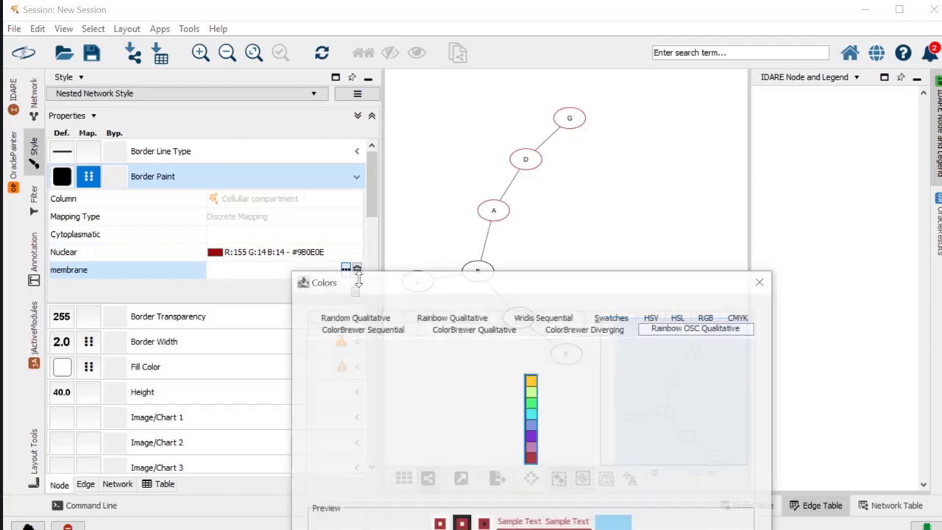
click(533, 405)
drag(626, 293, 335, 117)
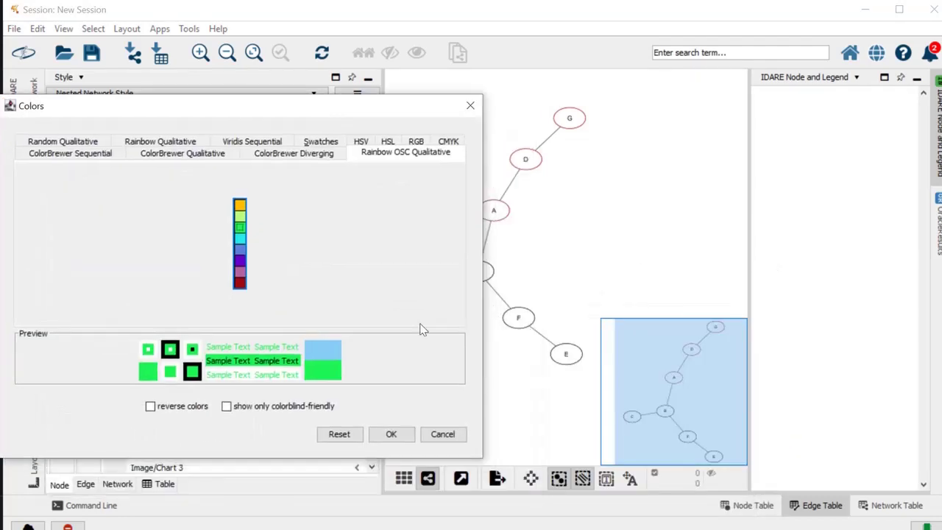
click(391, 434)
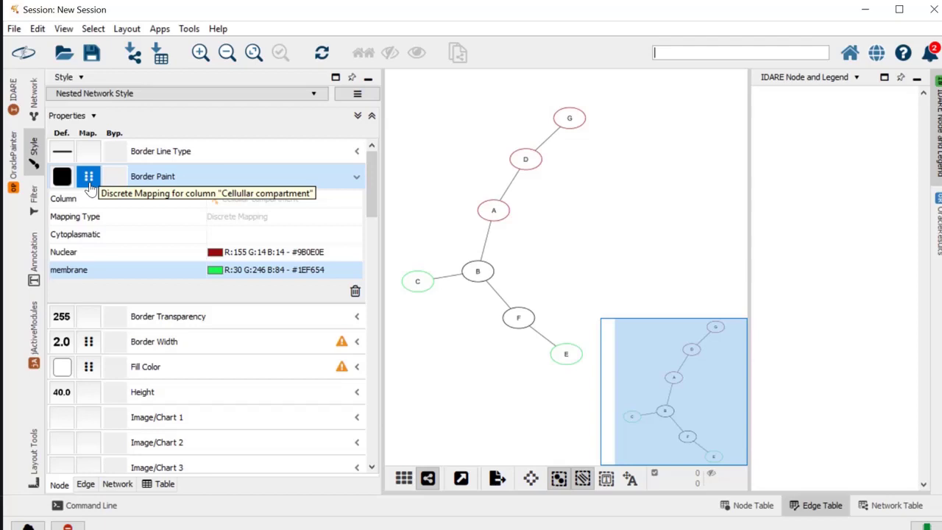
- Switch Border Paint's Cellular compartment mapping to Passthrough, leaving node borders plain black
click(263, 218)
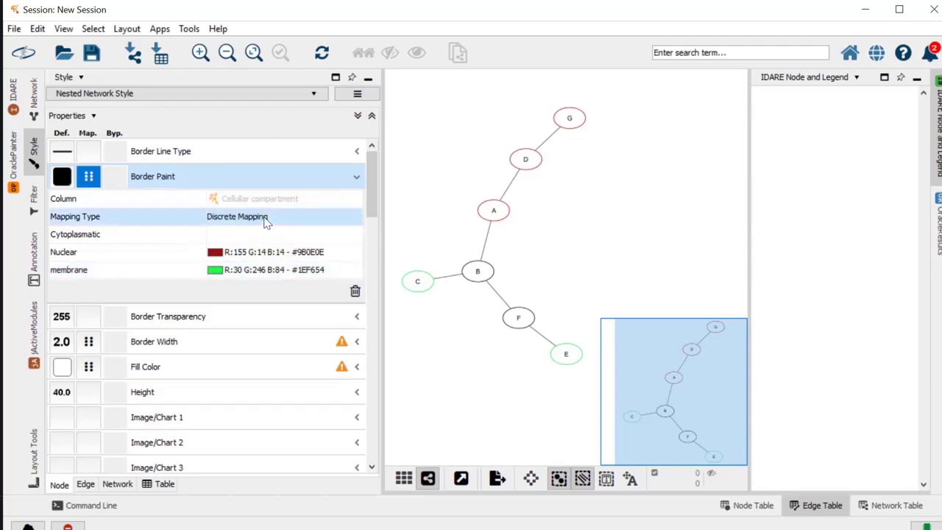
click(267, 221)
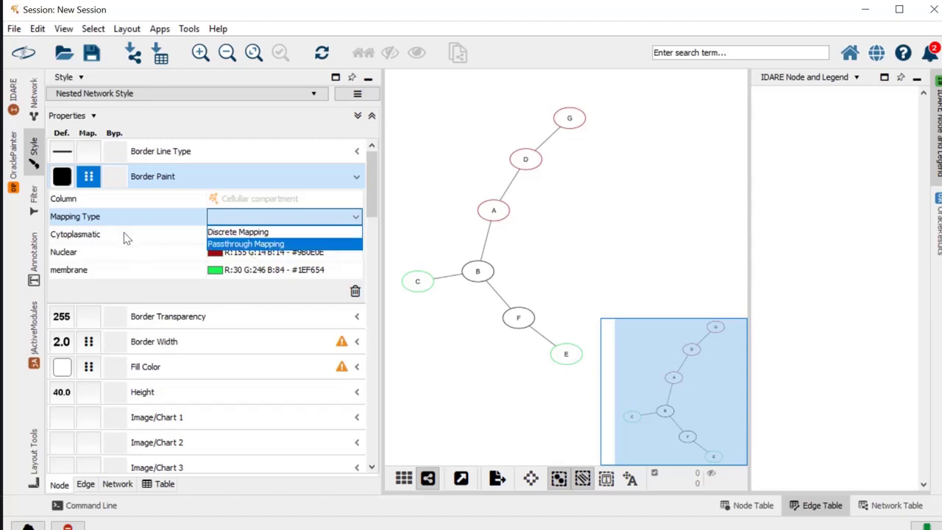
click(226, 245)
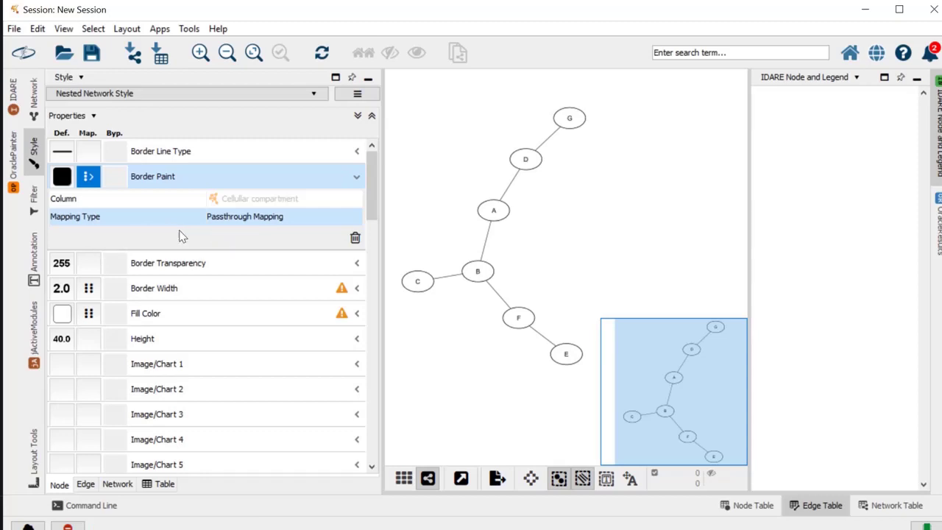
click(232, 220)
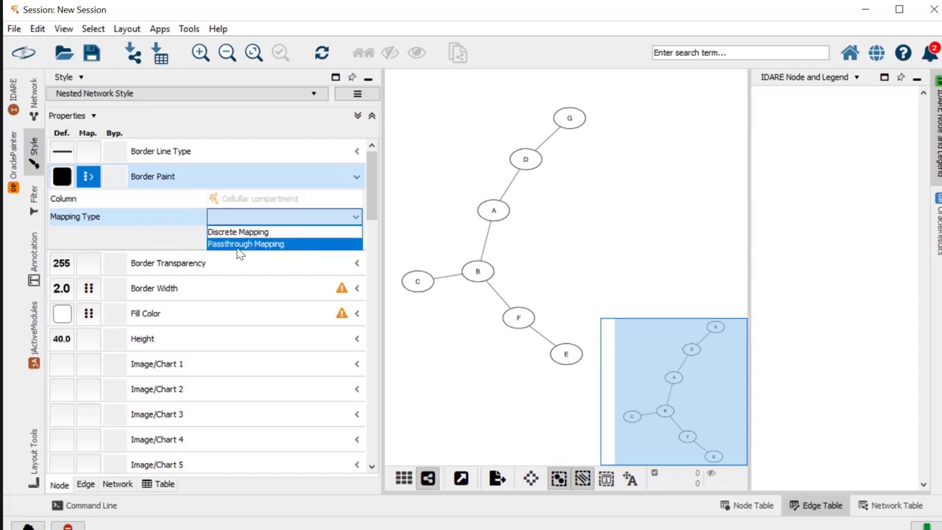
click(238, 247)
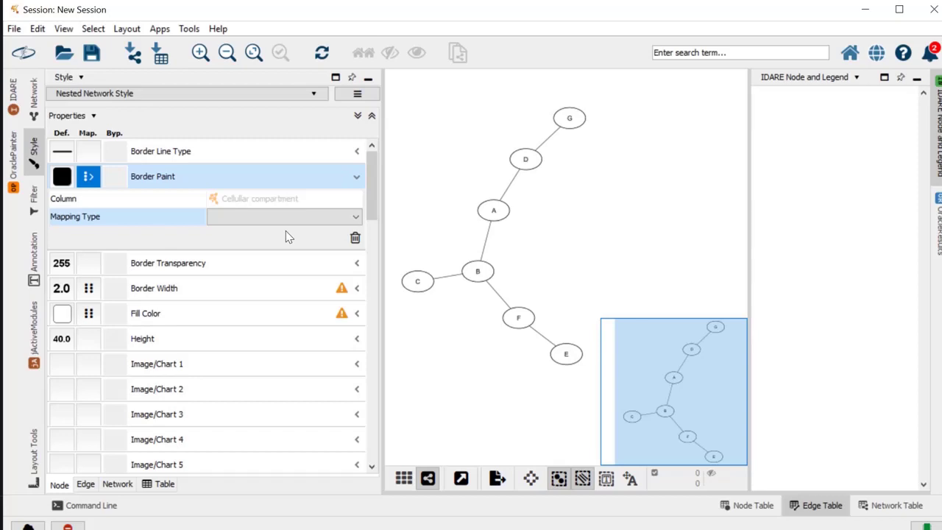
- Set the default node border width to 10
click(61, 288)
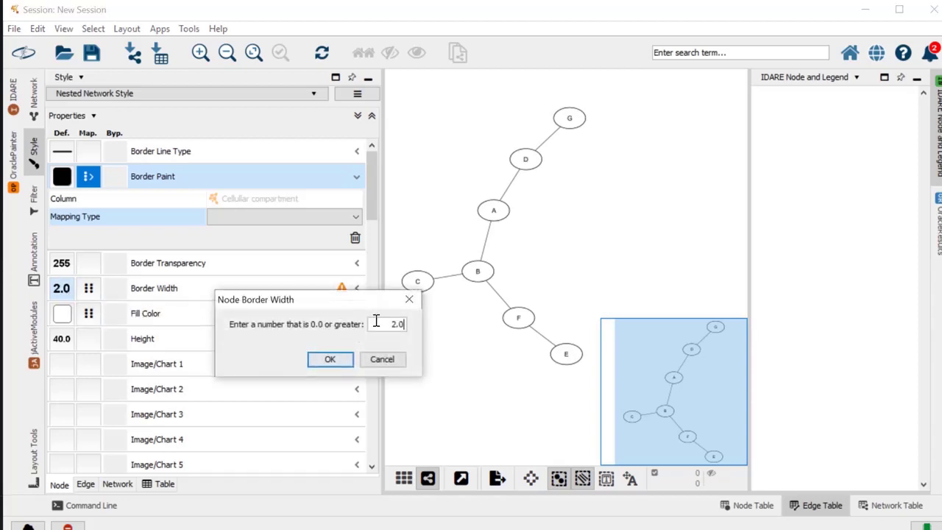
double_click(401, 324)
text(10)
key(Return)
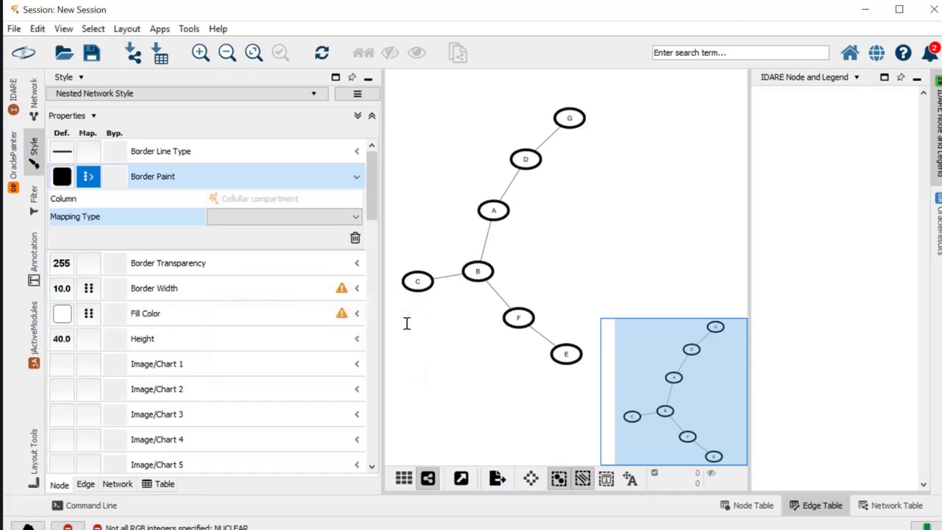
- Set the default node fill colour to cyan
scroll(88, 316, down, 1)
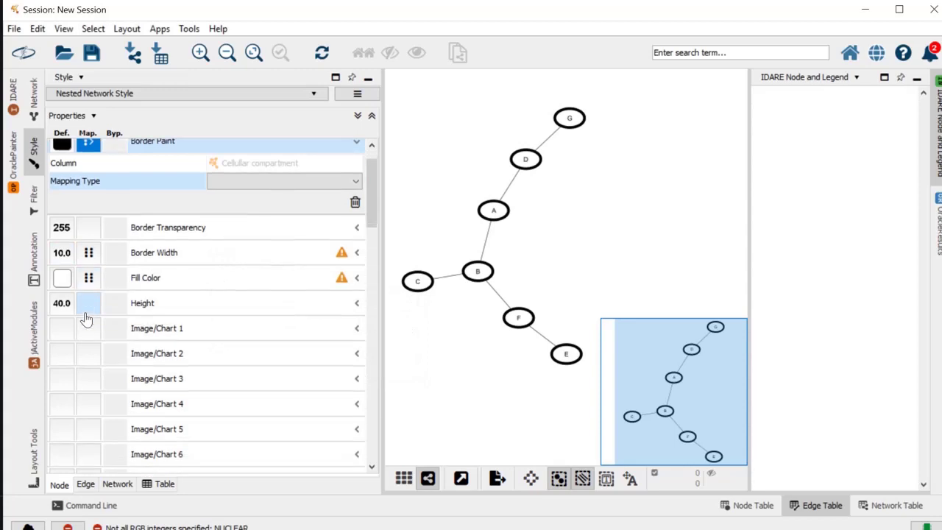
click(62, 277)
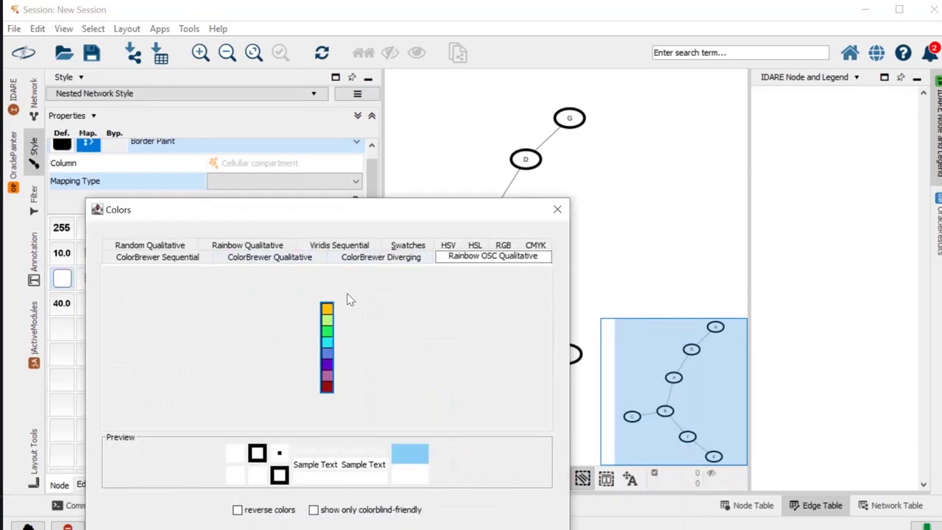
click(328, 344)
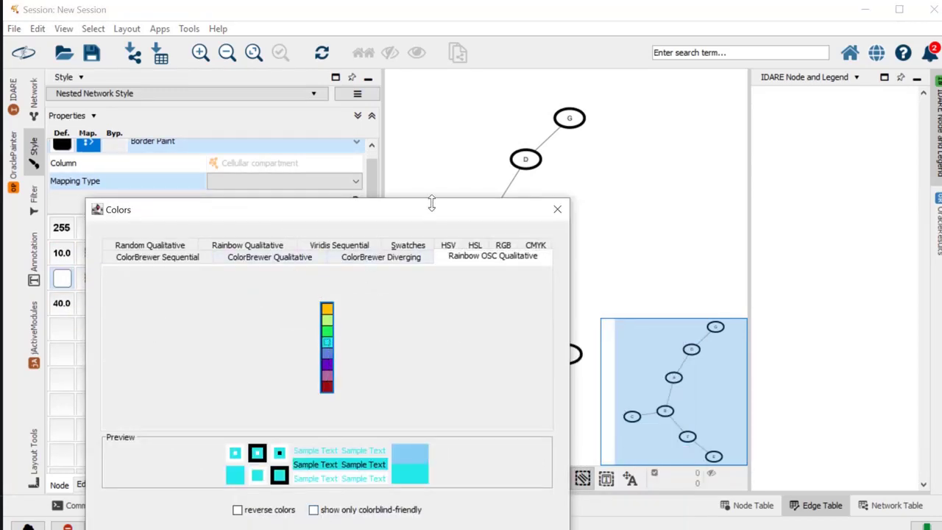
drag(431, 204, 265, 74)
click(310, 389)
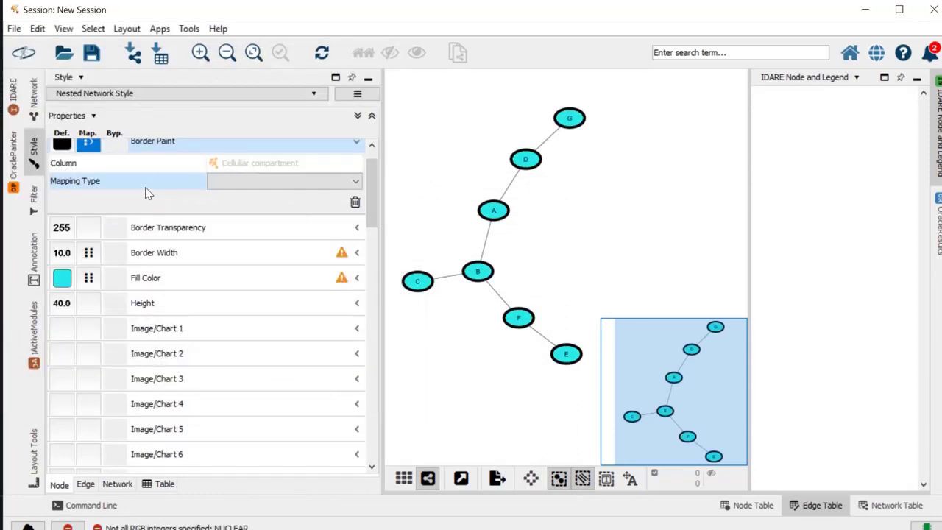
scroll(127, 269, down, 5)
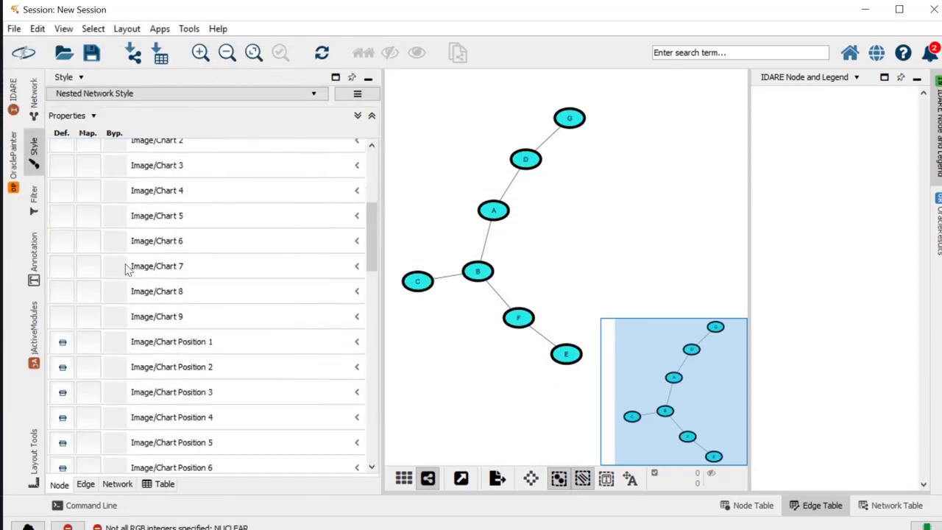
- Set the default node label font size to 20, then bring up the edge properties
scroll(126, 270, down, 6)
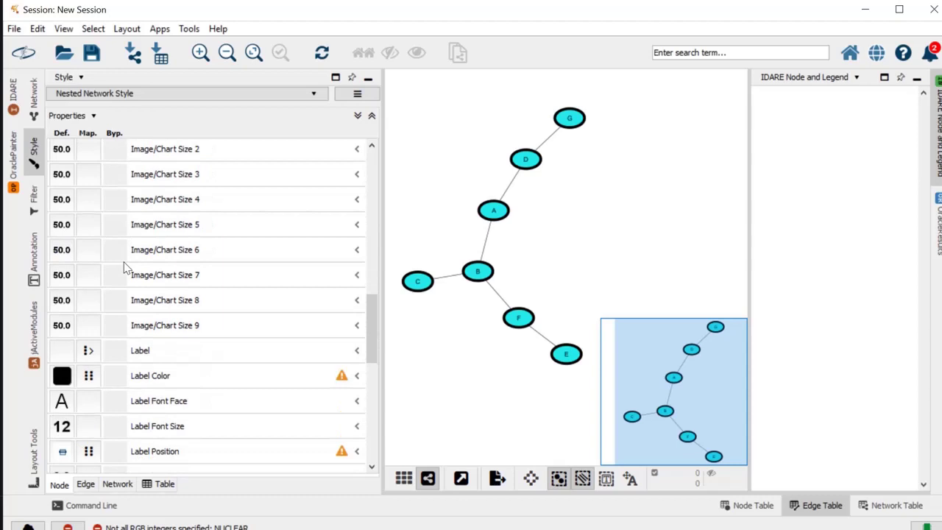
scroll(126, 269, down, 3)
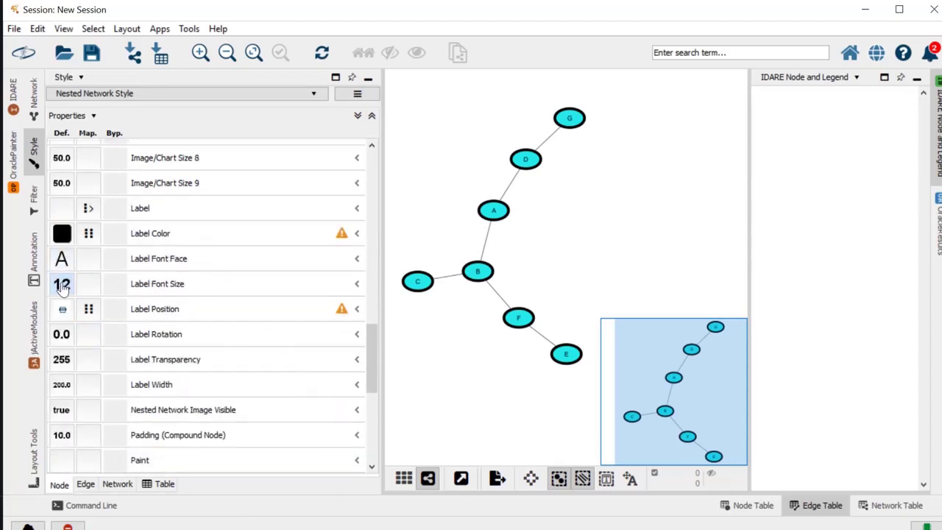
click(61, 286)
double_click(387, 324)
text(2)
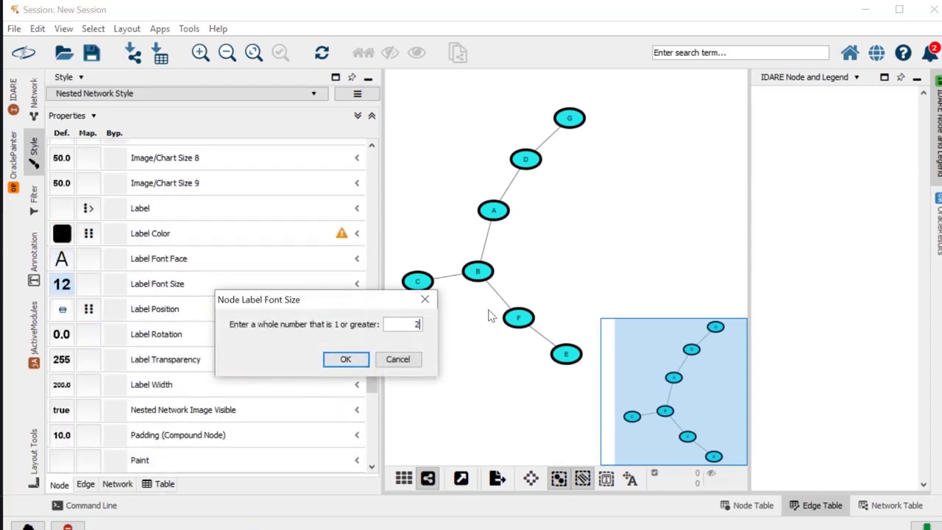
text(0)
key(Return)
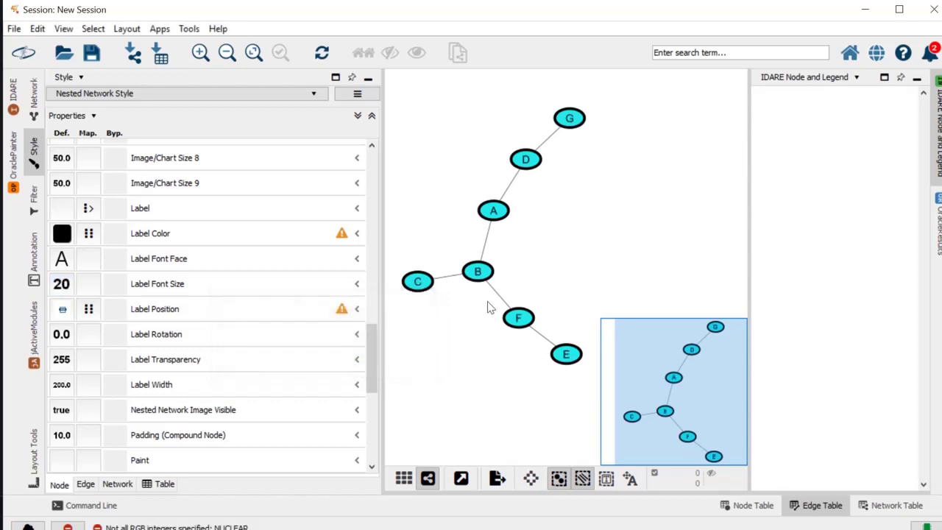
scroll(116, 341, down, 4)
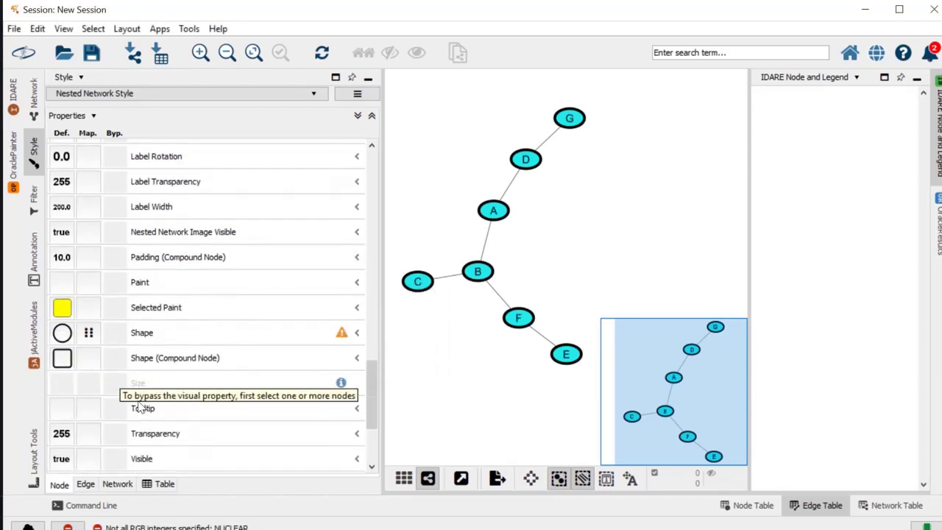
click(85, 489)
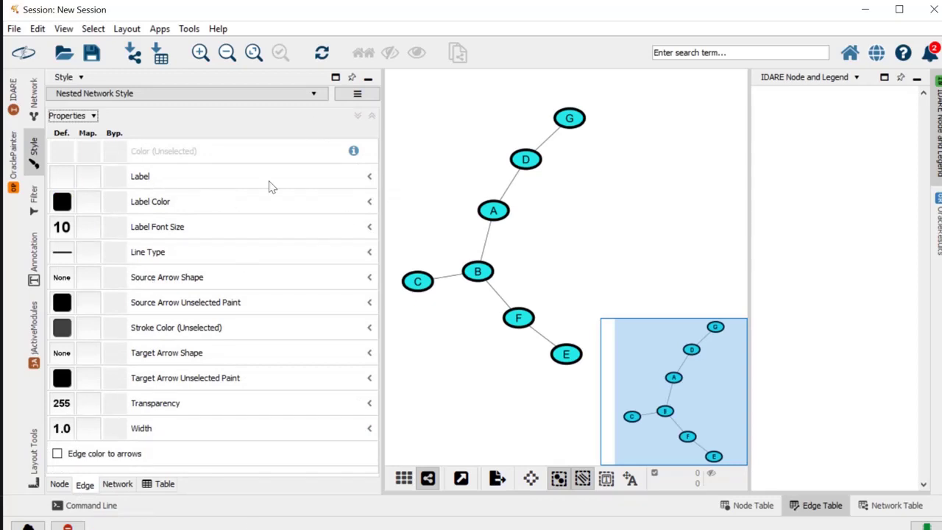
- Browse the default edge line type and source arrow shape choices without changing them
click(59, 260)
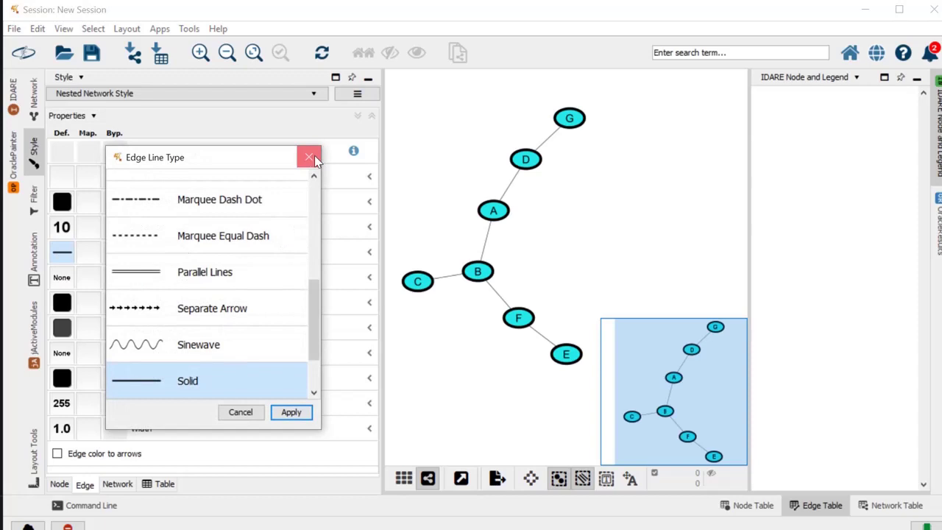
click(309, 157)
click(62, 278)
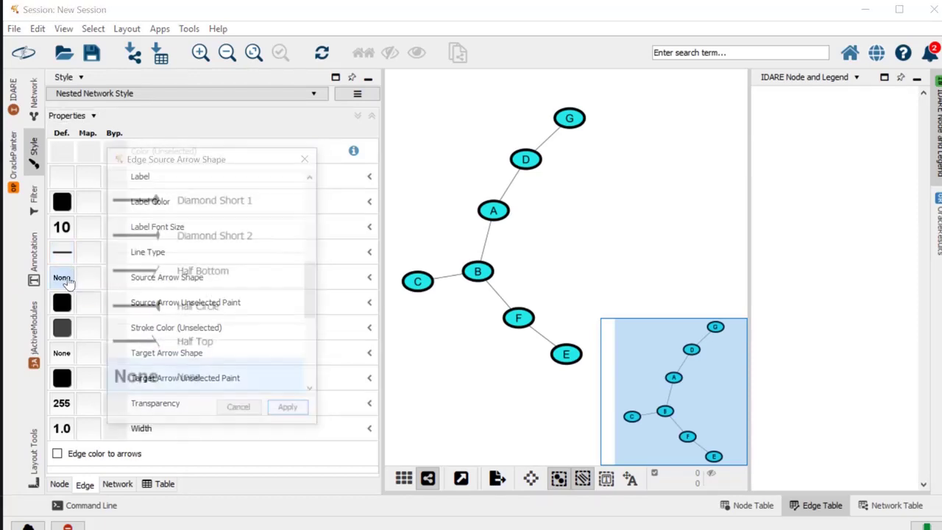
scroll(155, 262, up, 2)
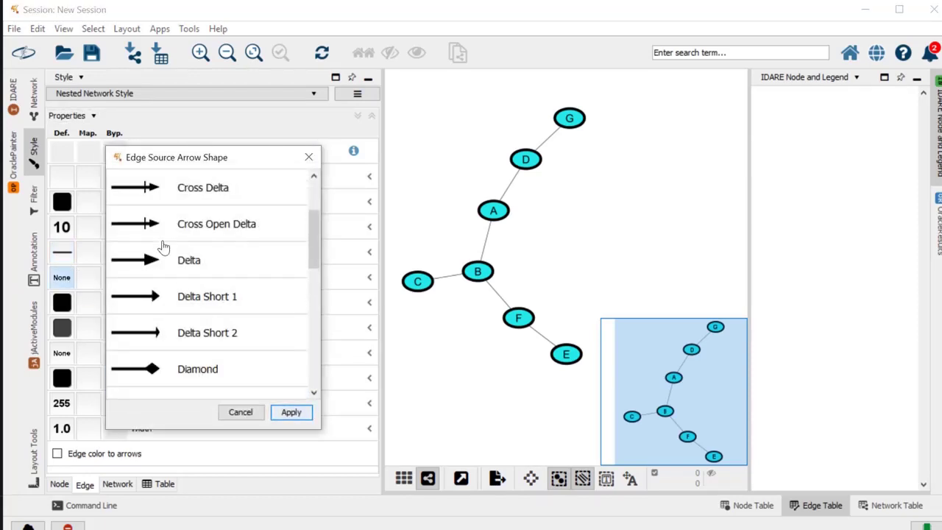
click(309, 158)
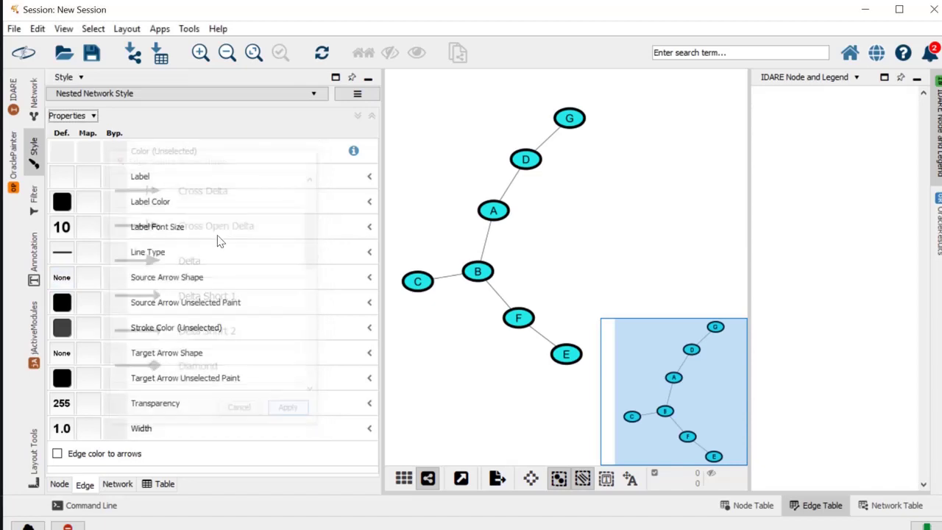
- Map edge line type discretely on the interaction column and select the Phosphorylation value
click(370, 251)
click(237, 274)
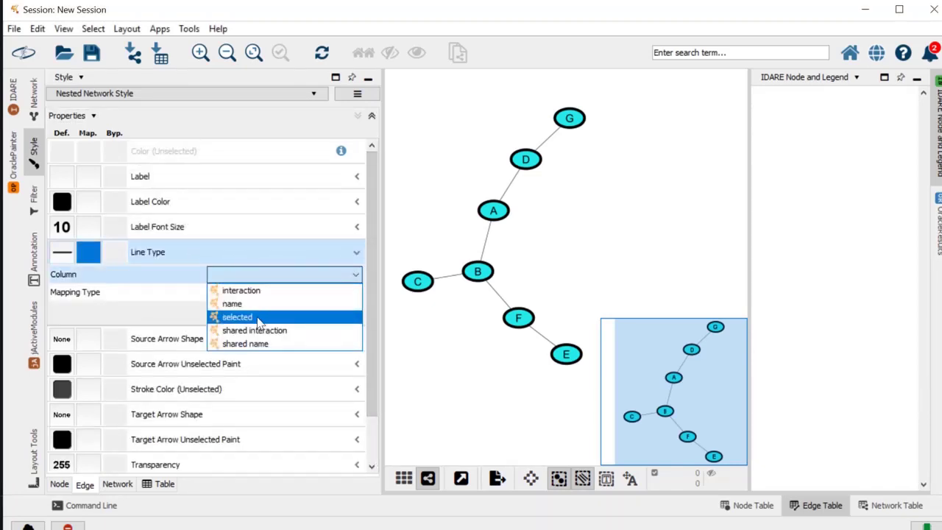
click(250, 290)
click(265, 296)
click(267, 308)
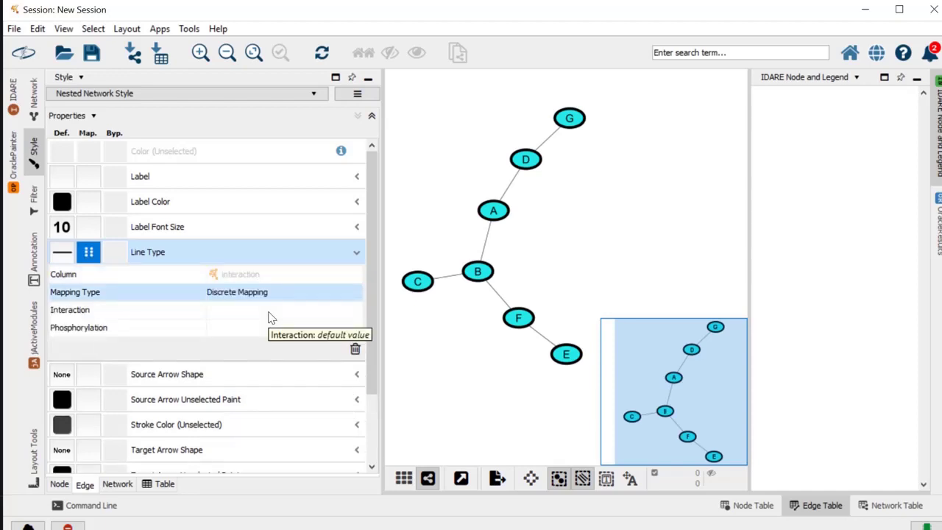
click(245, 327)
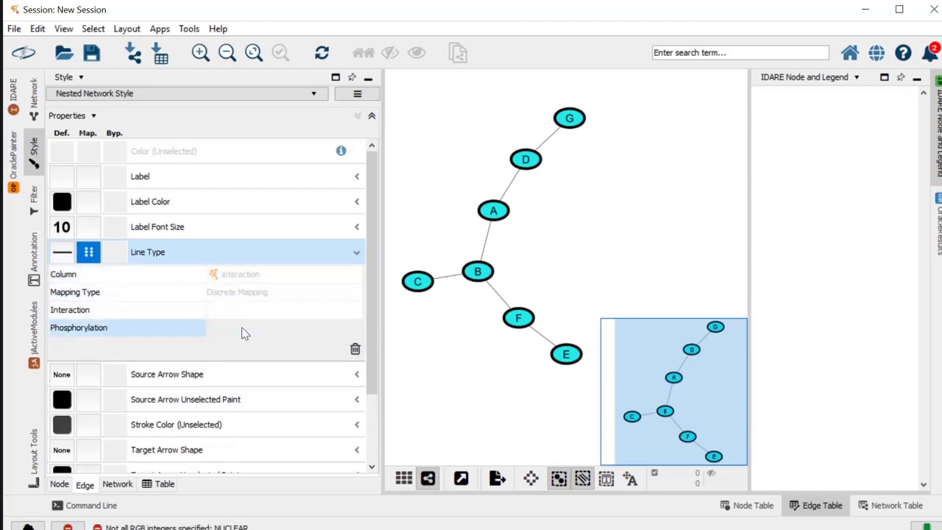
- Close the line type chooser without a choice and delete the line type mapping
drag(470, 136, 373, 122)
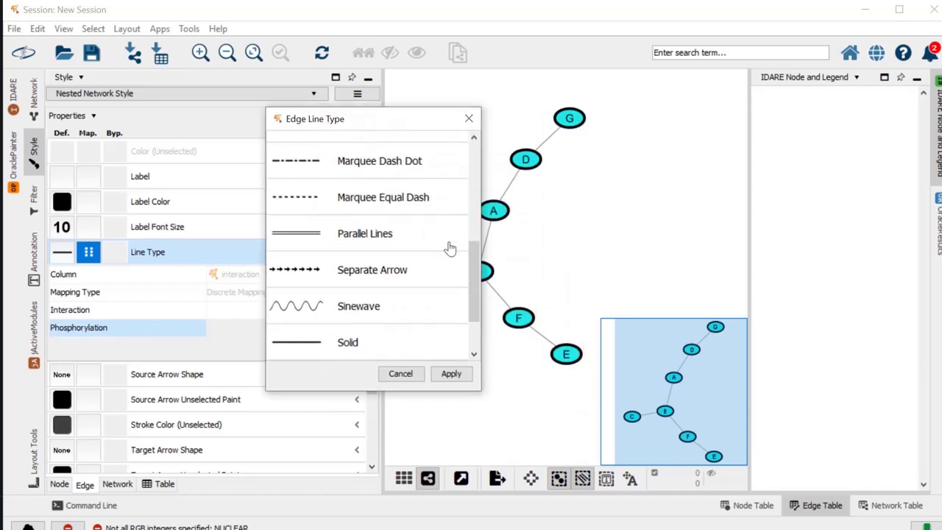
drag(467, 267, 475, 161)
scroll(477, 158, down, 3)
click(469, 118)
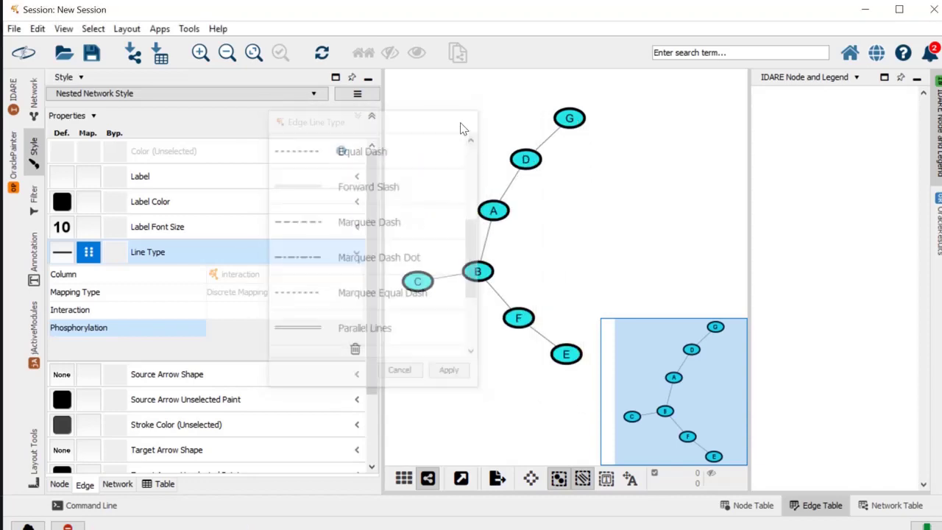
click(355, 349)
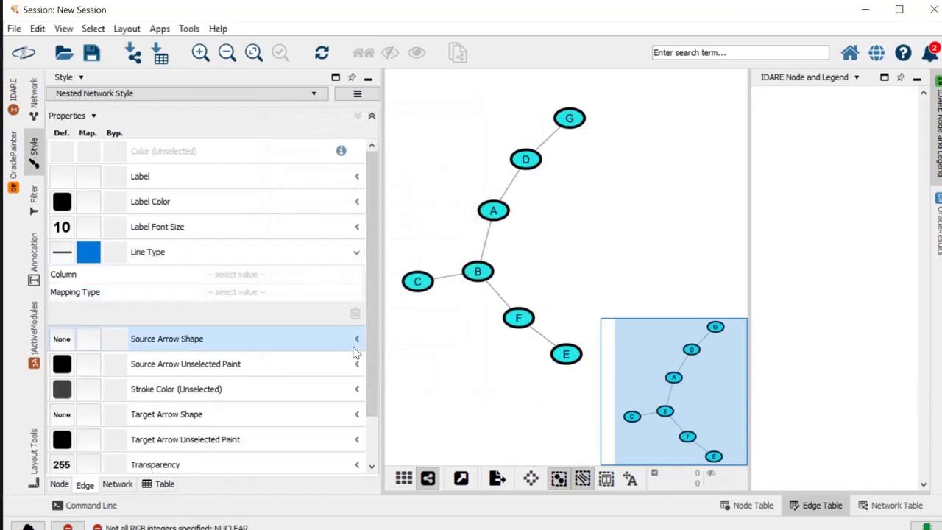
- Map source arrow shape discretely on the interaction column
click(355, 342)
click(262, 361)
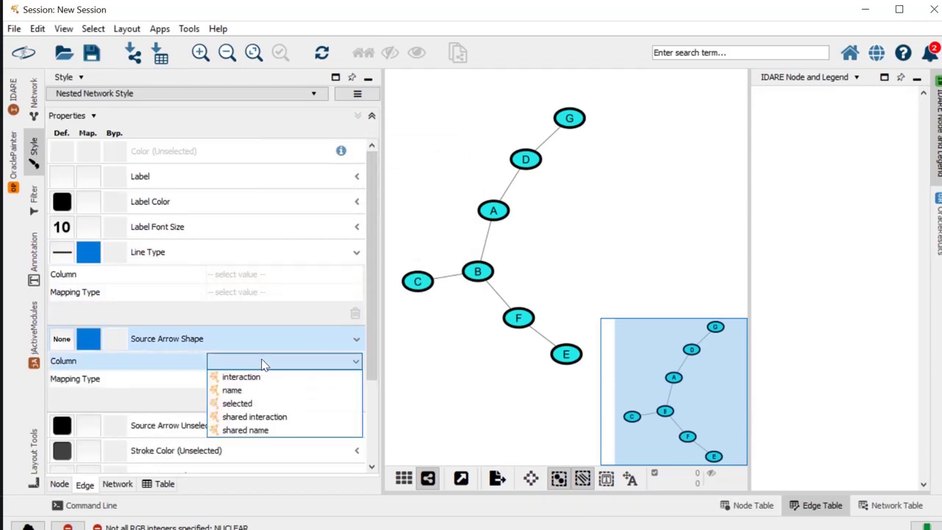
click(273, 377)
click(273, 379)
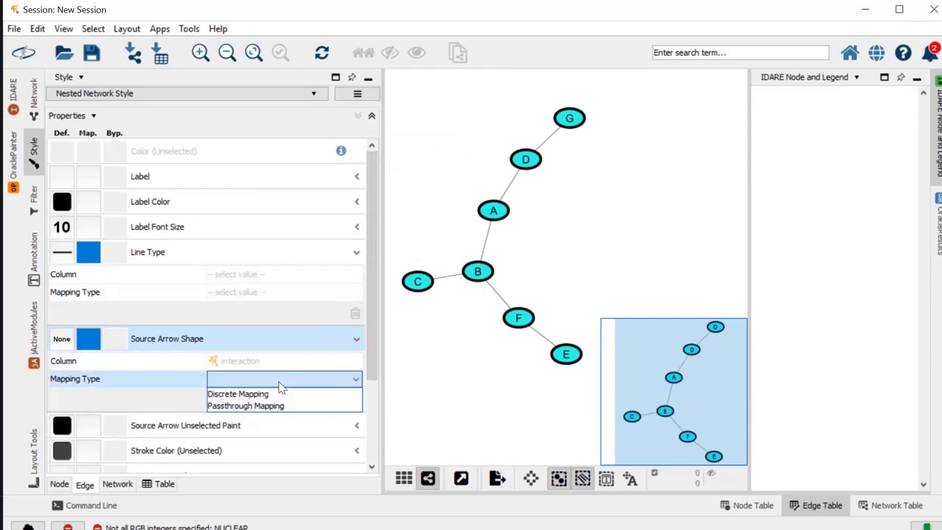
click(280, 393)
- Give Phosphorylation edges a Delta source arrow and apply it
scroll(287, 330, down, 2)
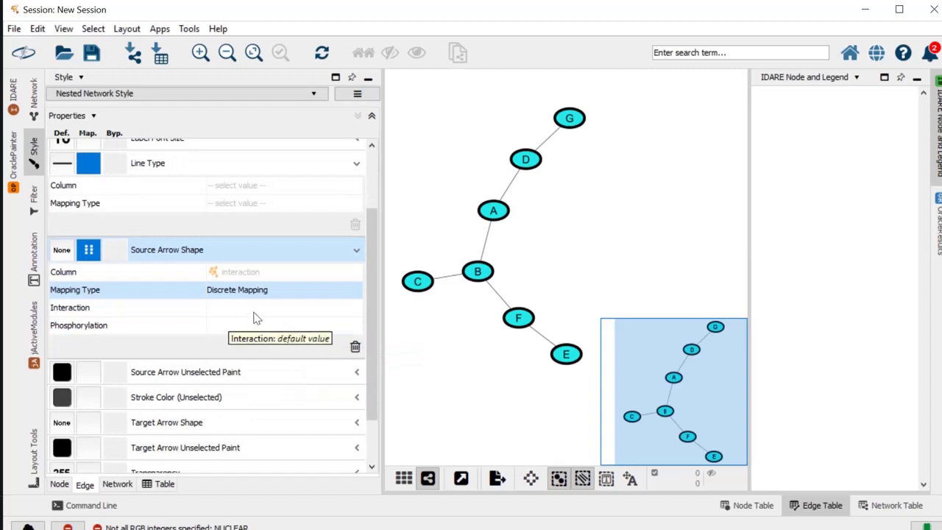
click(257, 316)
click(266, 329)
click(312, 326)
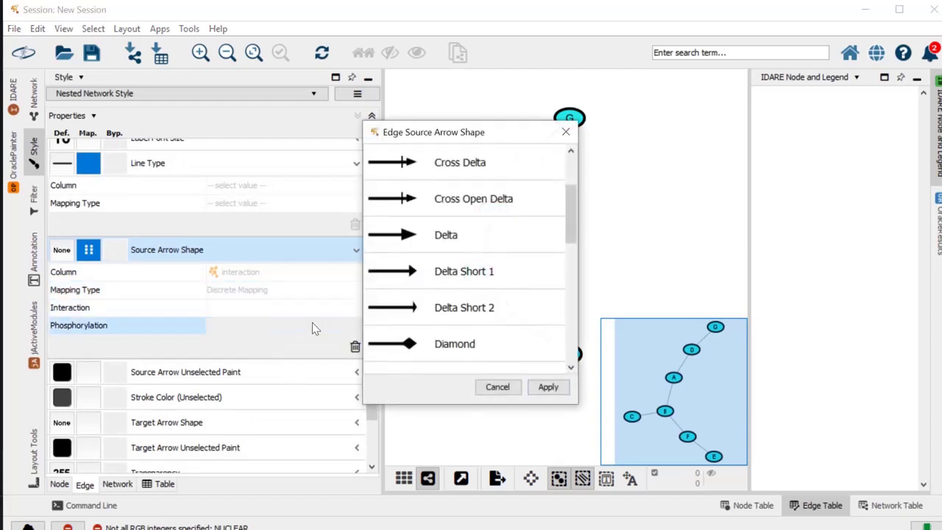
click(429, 239)
click(544, 388)
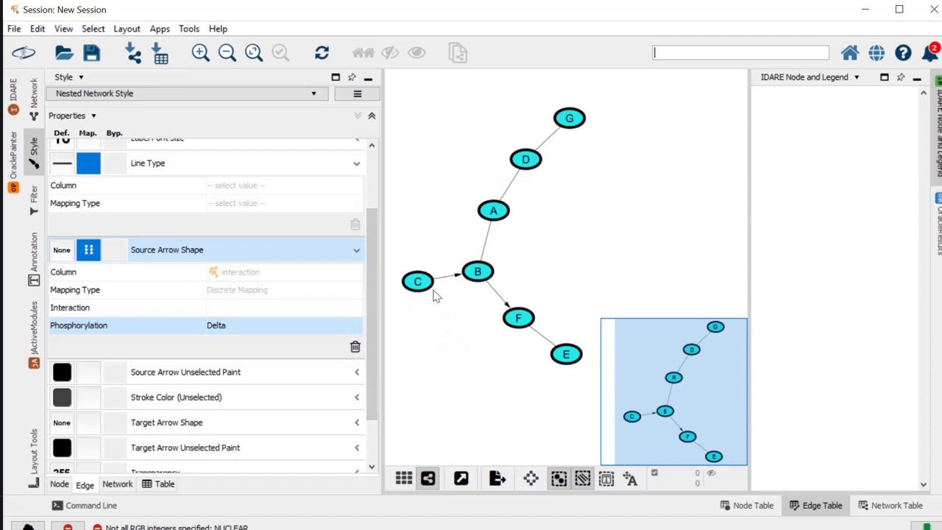
click(517, 323)
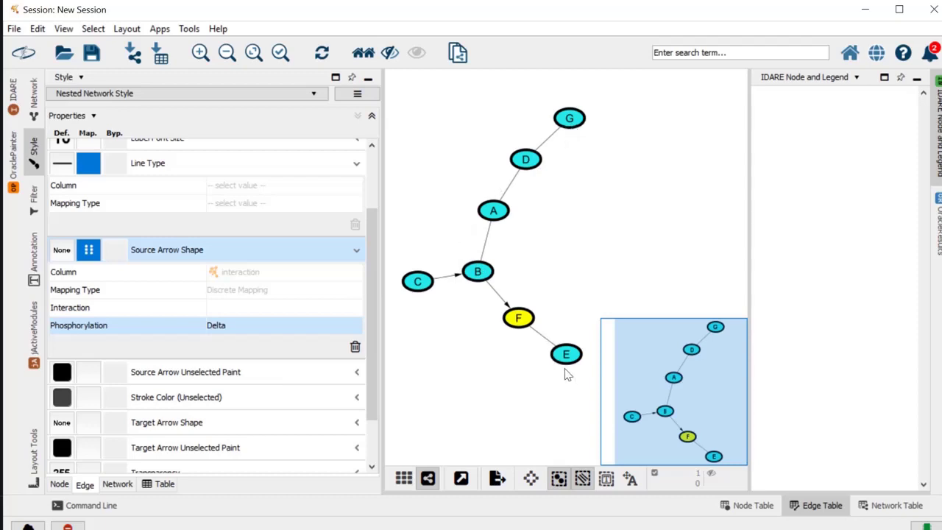
scroll(346, 349, down, 3)
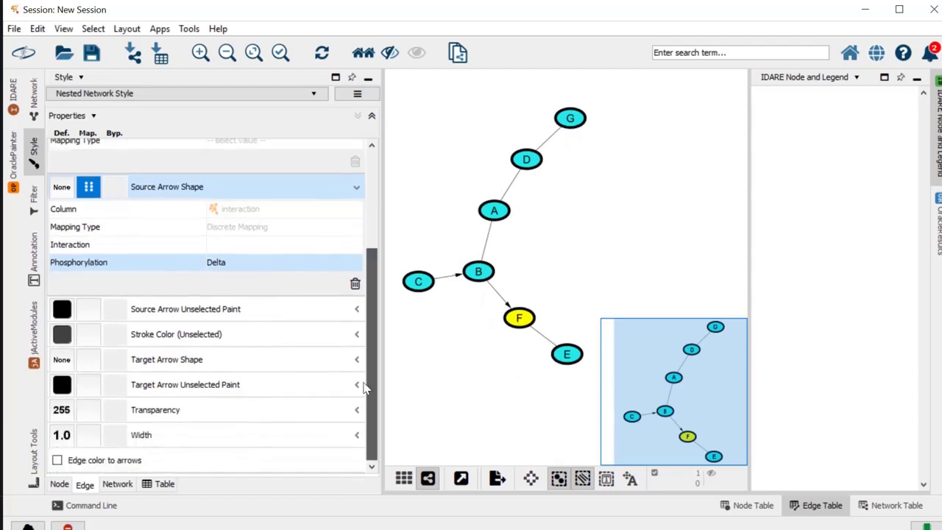
scroll(228, 245, up, 6)
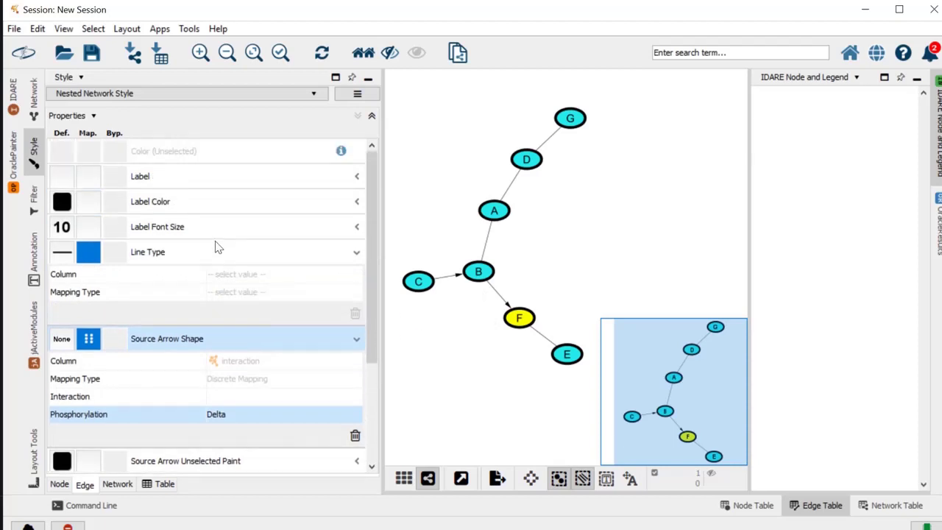
scroll(199, 254, down, 6)
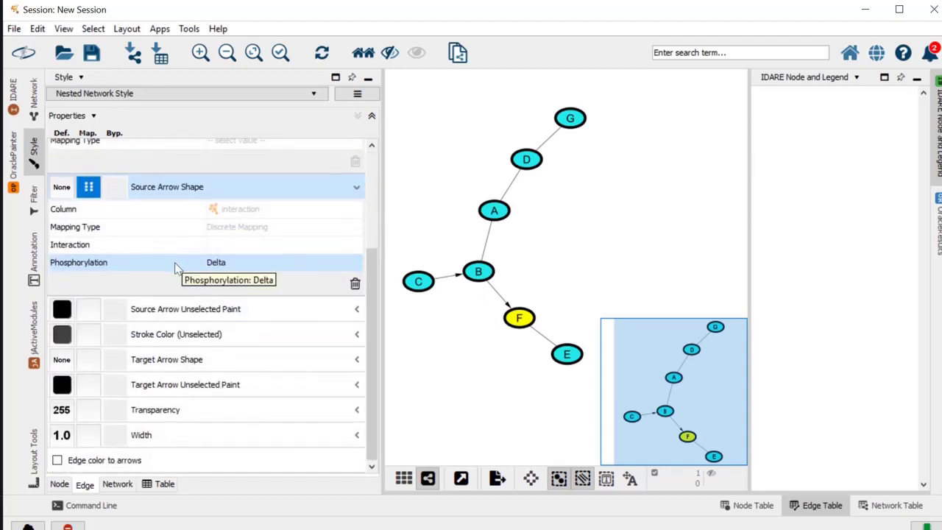
scroll(158, 346, up, 6)
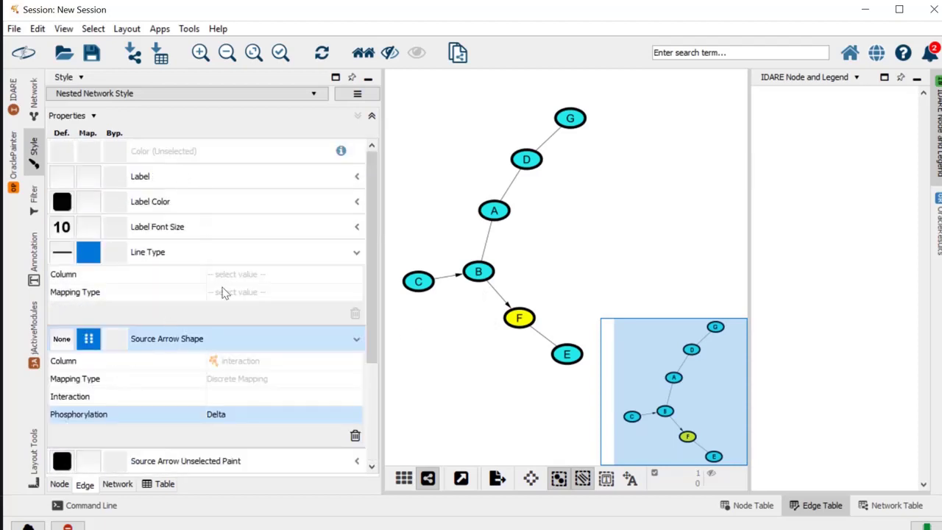
click(541, 235)
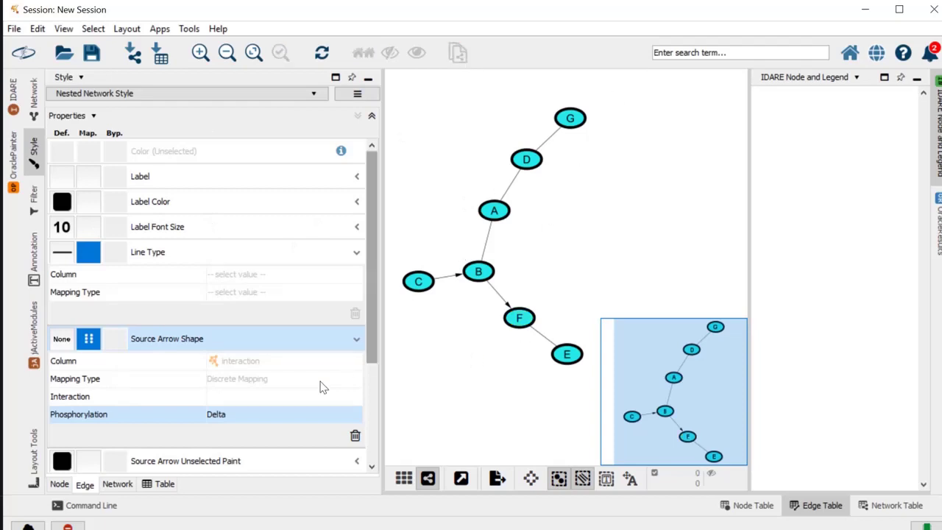
- In the node style properties, apply a Diamond default shape to all nodes
click(59, 484)
scroll(190, 315, up, 6)
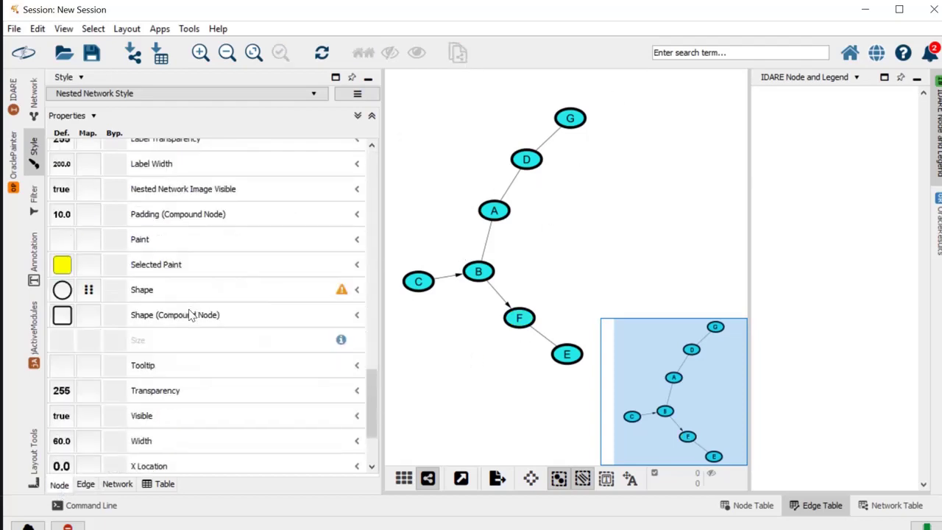
click(53, 370)
click(59, 365)
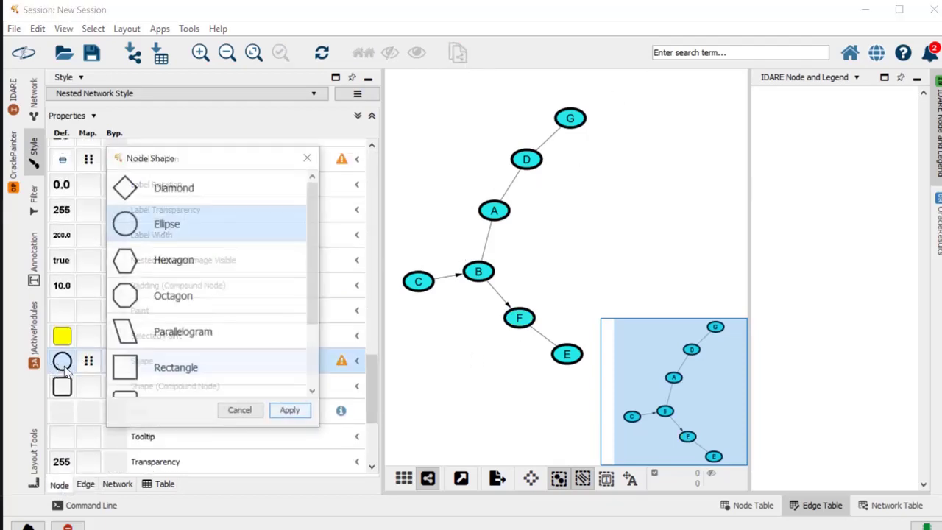
click(123, 373)
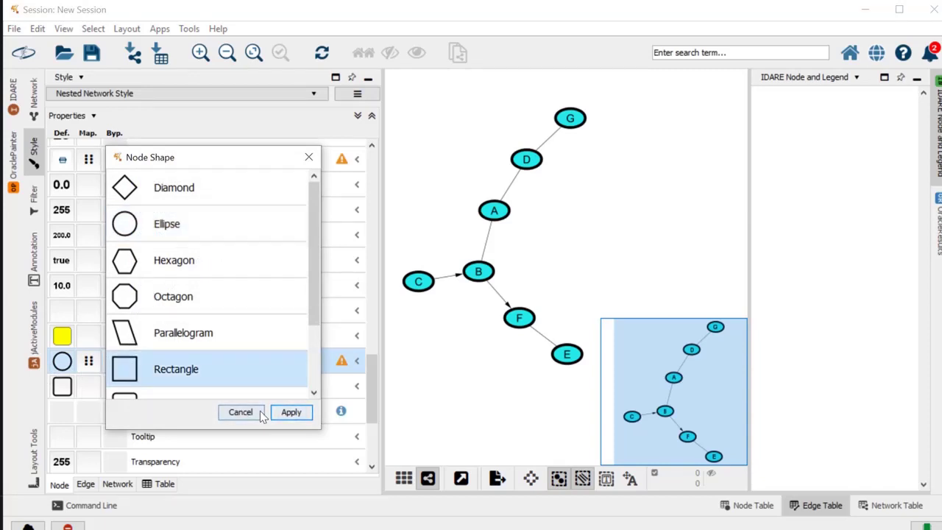
click(167, 200)
click(291, 413)
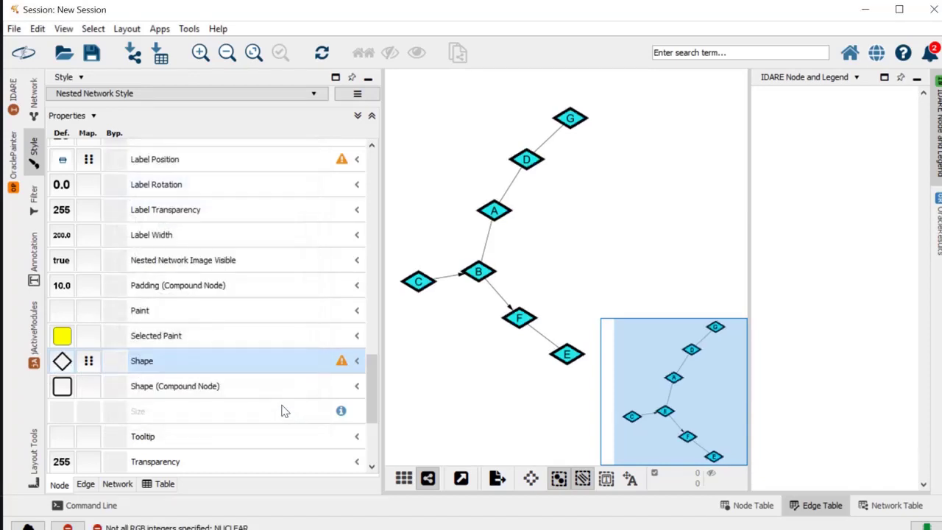
- Change the default node shape from Diamond to Rectangle and apply it
click(63, 361)
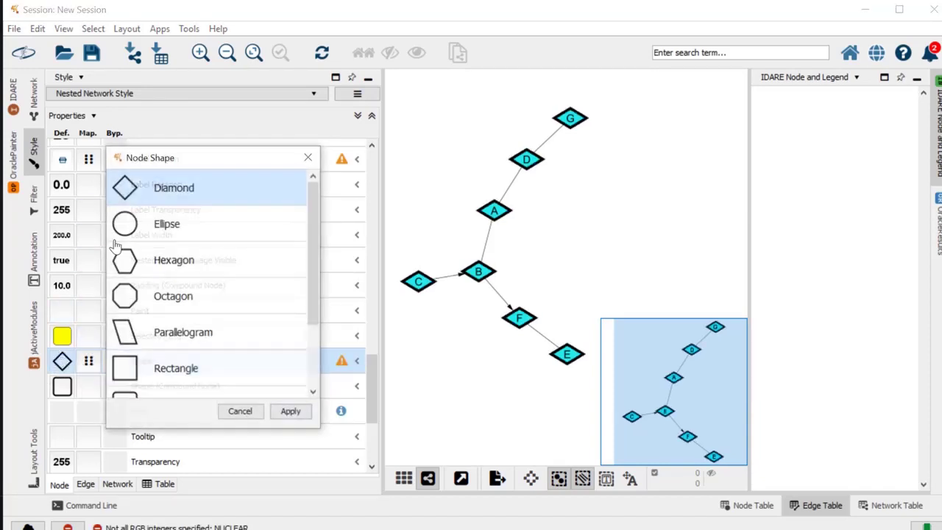
click(156, 233)
click(166, 365)
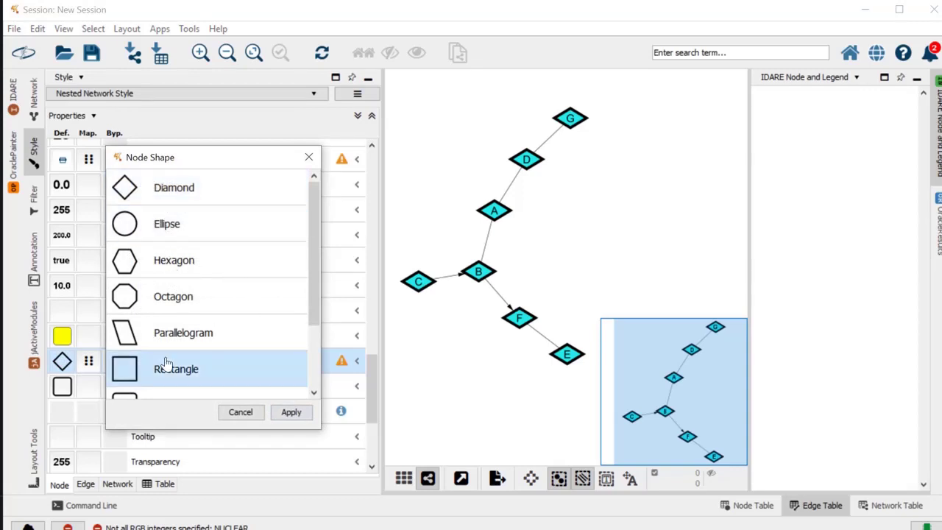
click(289, 412)
scroll(218, 304, down, 5)
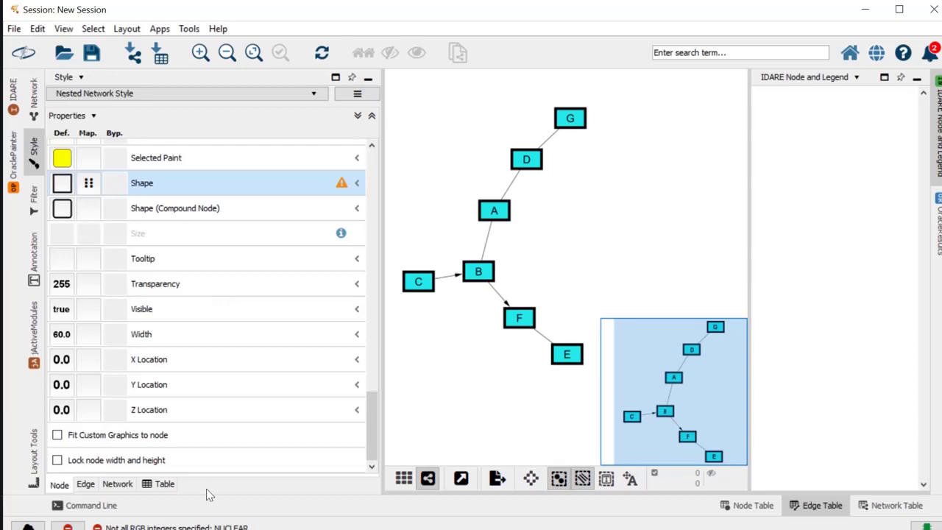
- Show the Node Table with Locus ID, Cellular compartment and Molecular function columns below a larger network view
click(118, 486)
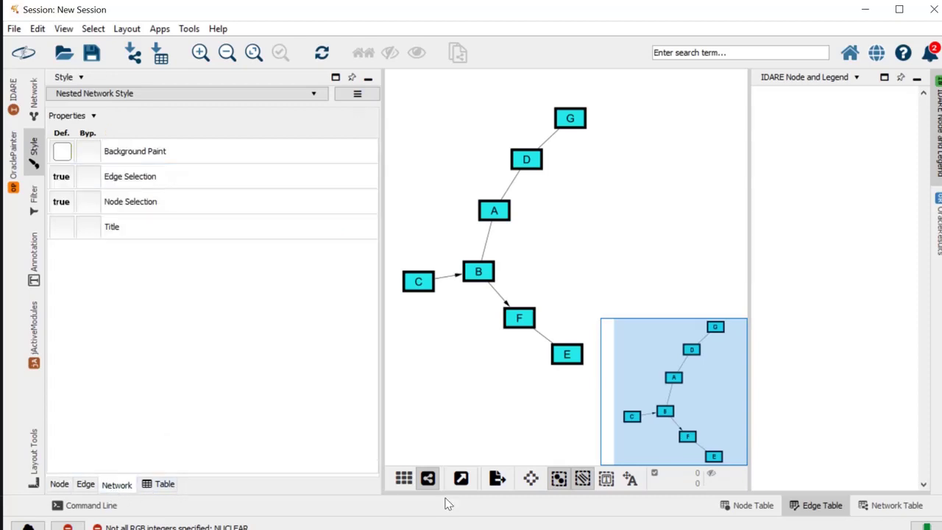
drag(486, 497, 487, 283)
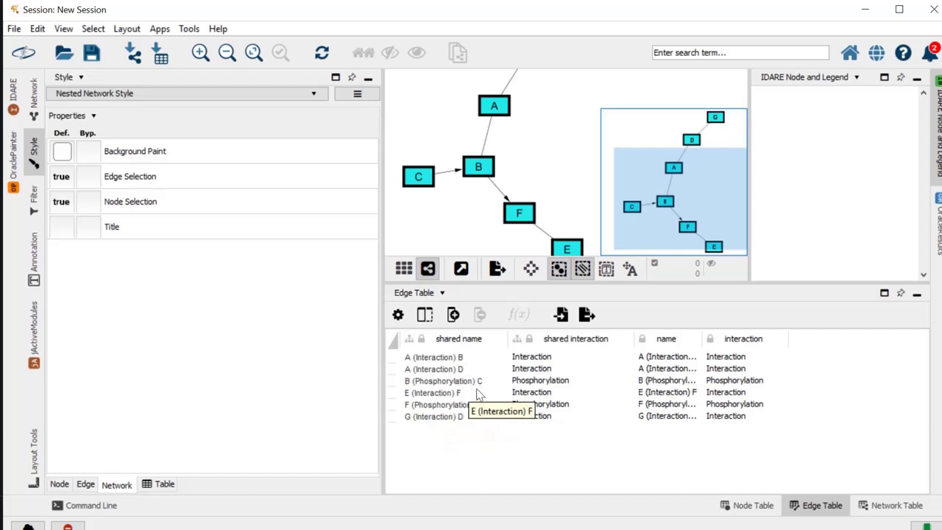
click(770, 508)
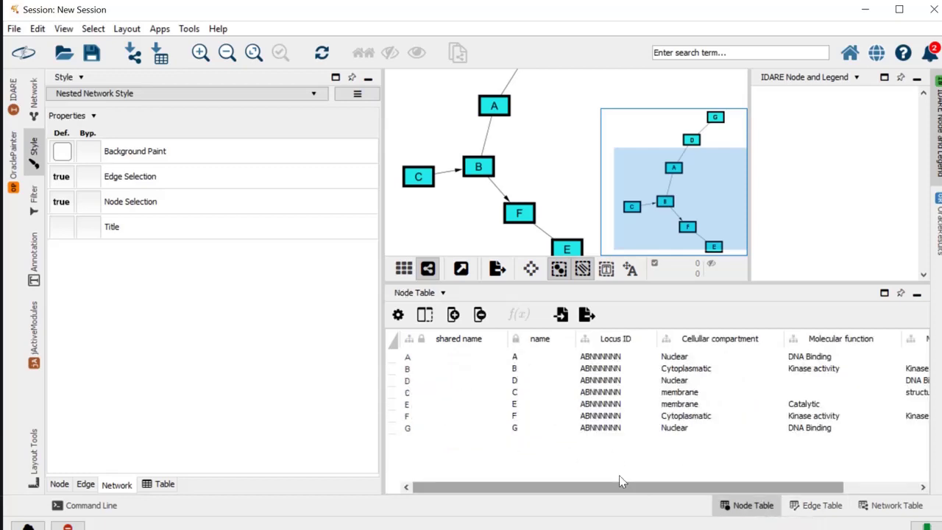
drag(525, 491, 678, 491)
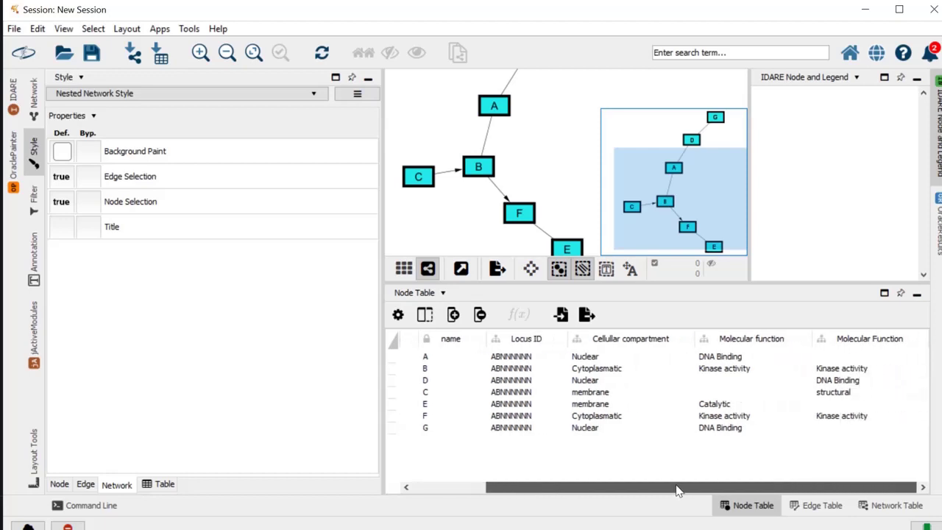
drag(789, 489, 424, 474)
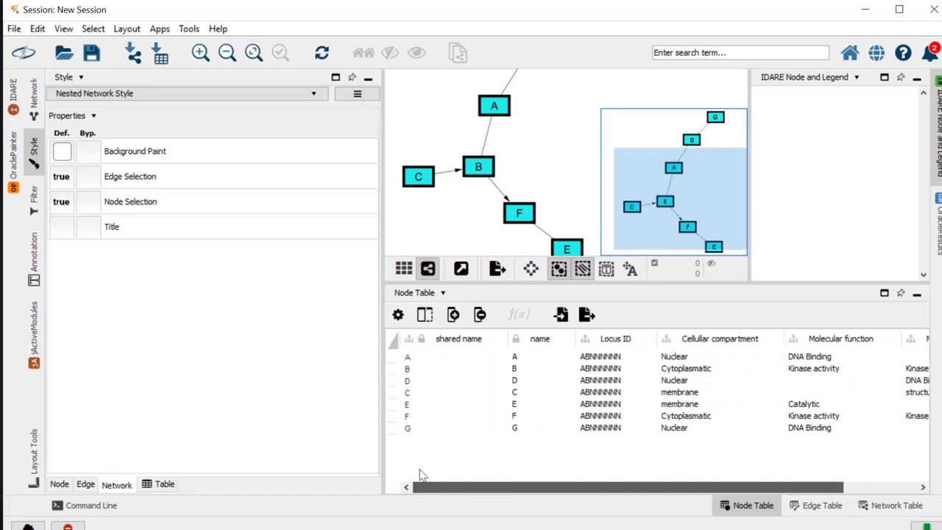
drag(488, 285, 510, 392)
scroll(523, 269, up, 1)
scroll(524, 268, down, 2)
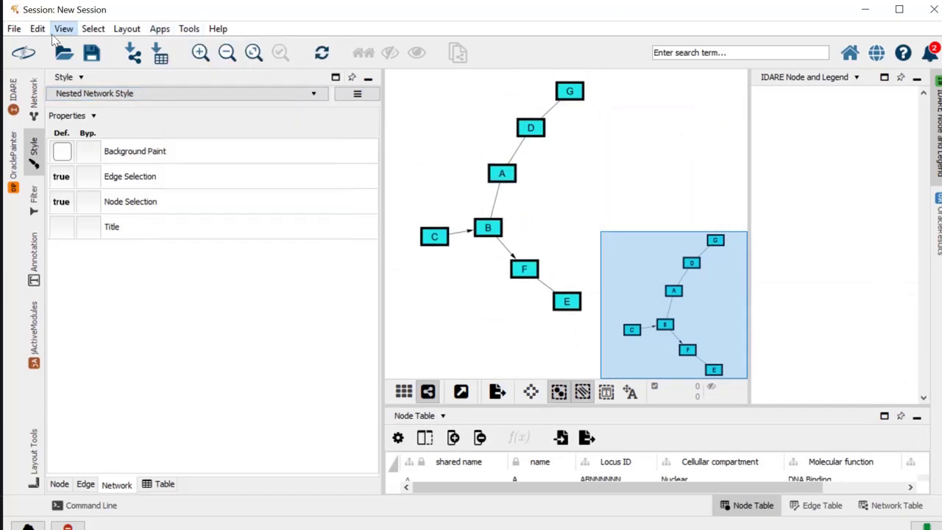
- Export the network to the PNG image Folha1.png using Network to Image
click(14, 30)
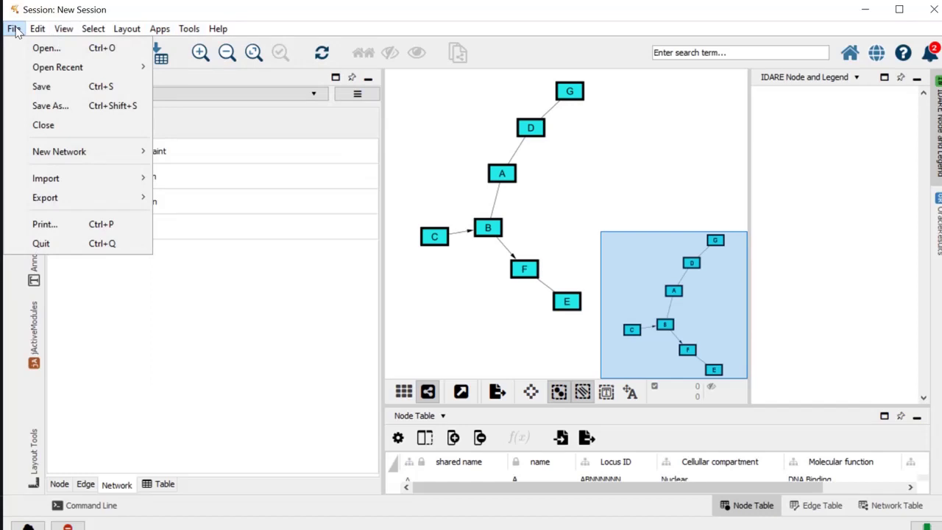
mouse_move(70, 200)
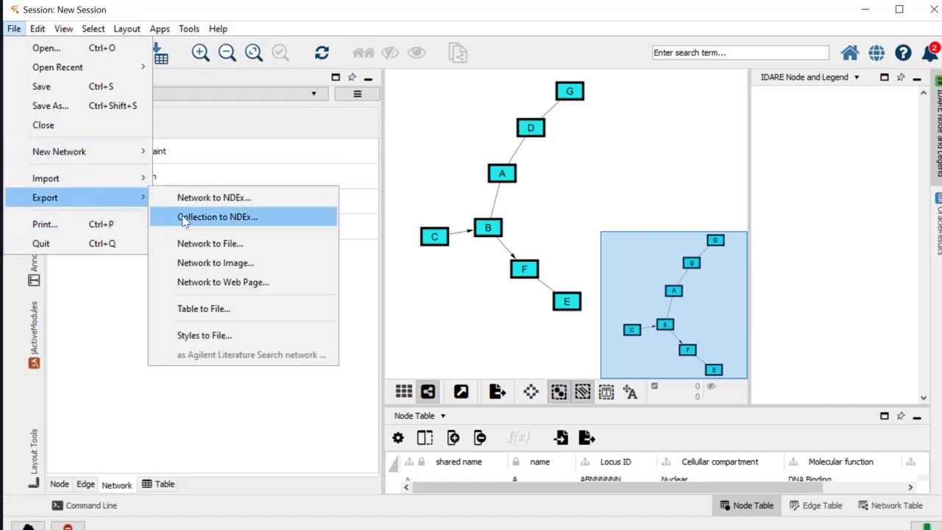
click(214, 263)
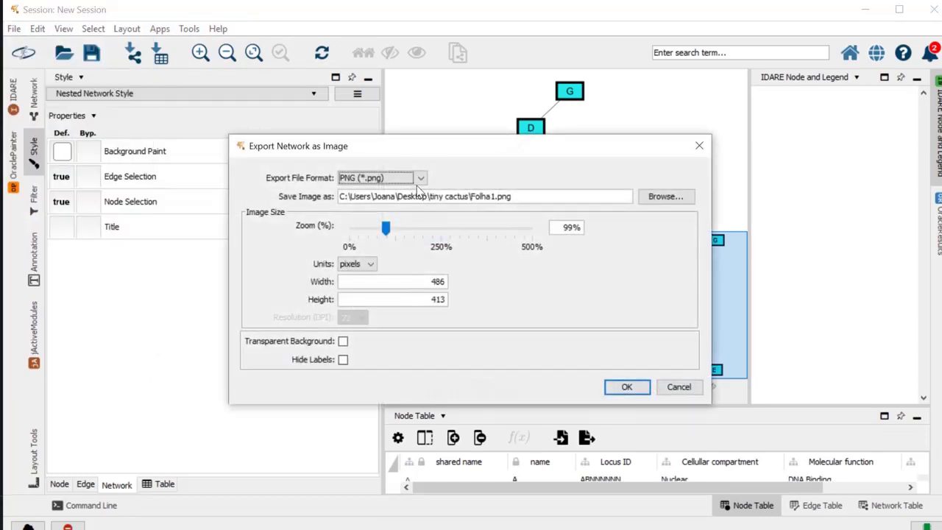
click(419, 179)
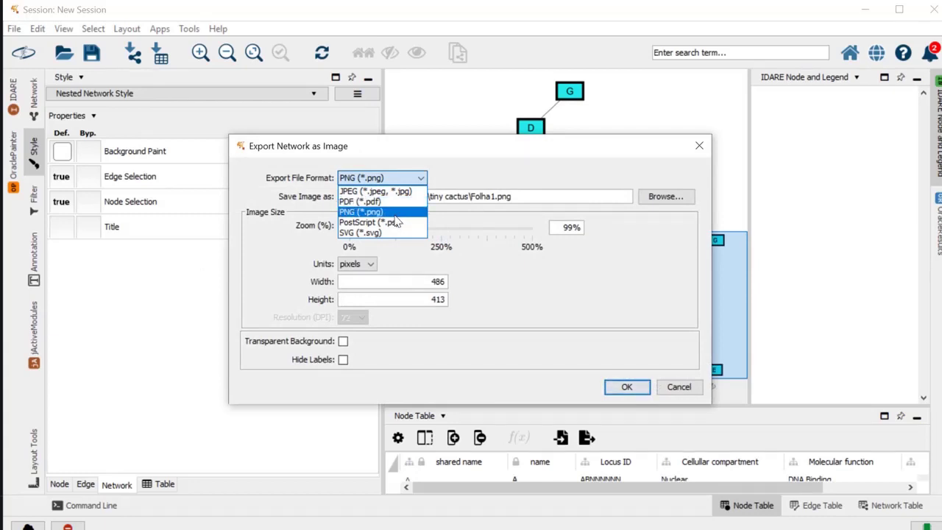
click(364, 212)
click(622, 386)
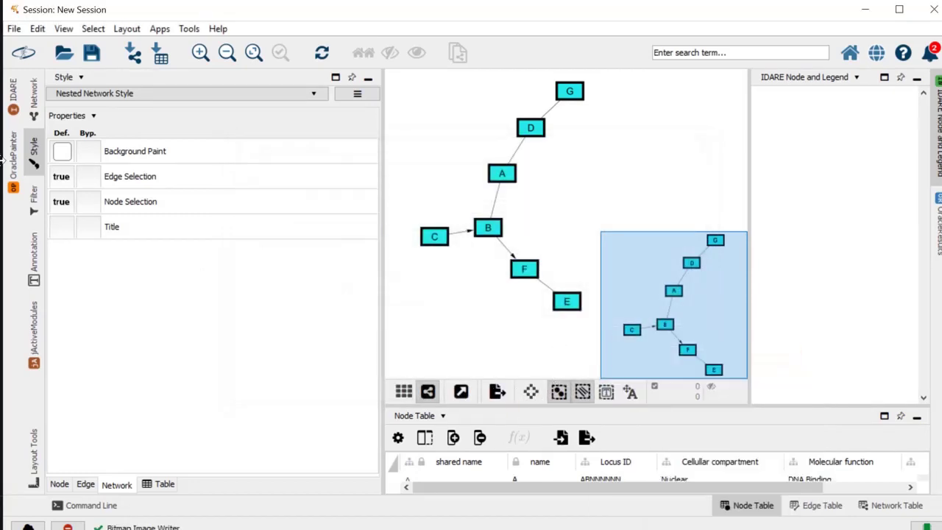
click(14, 29)
mouse_move(93, 185)
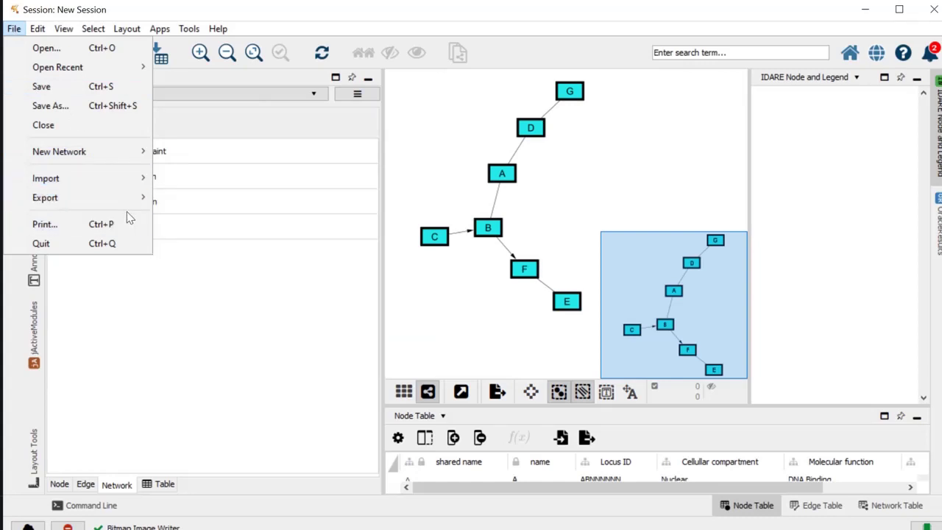
mouse_move(138, 199)
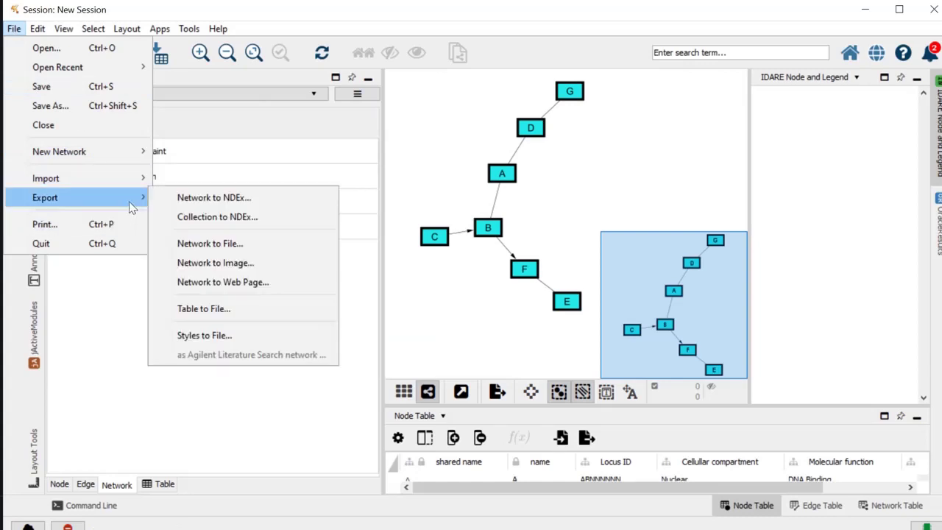
click(214, 282)
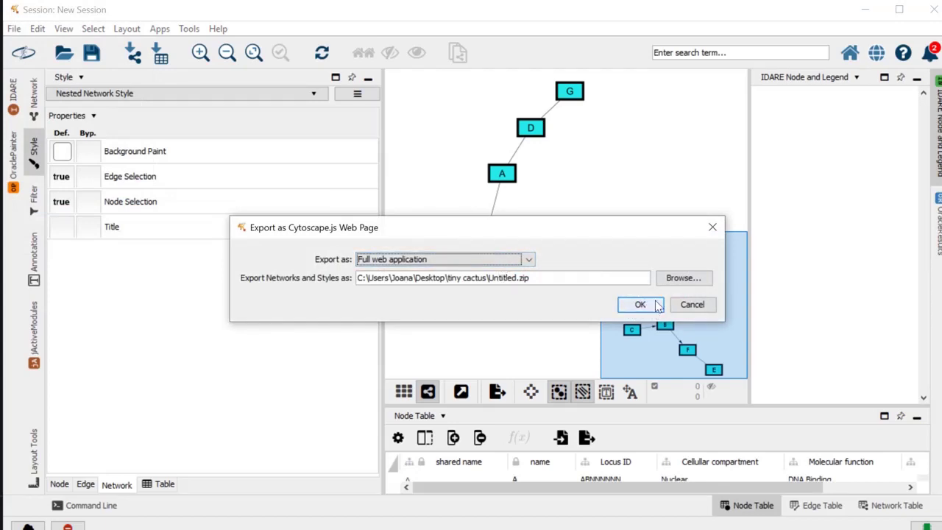
click(712, 227)
click(14, 28)
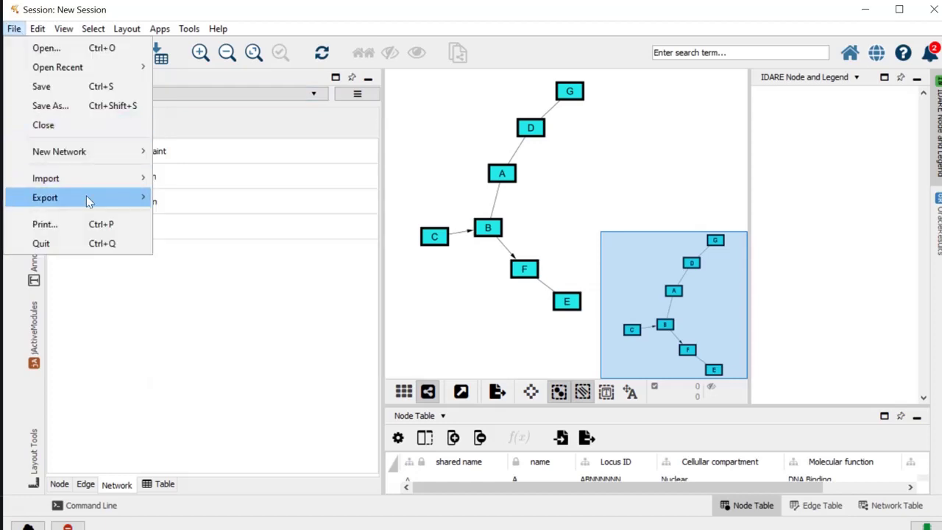
mouse_move(96, 198)
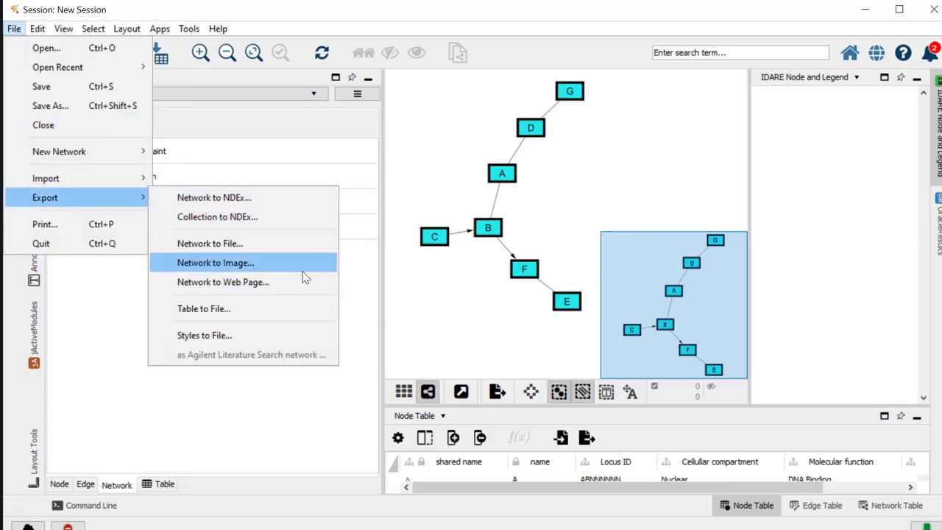
- Save the network as Folha1.sif in SIF (*.sif) format
click(305, 244)
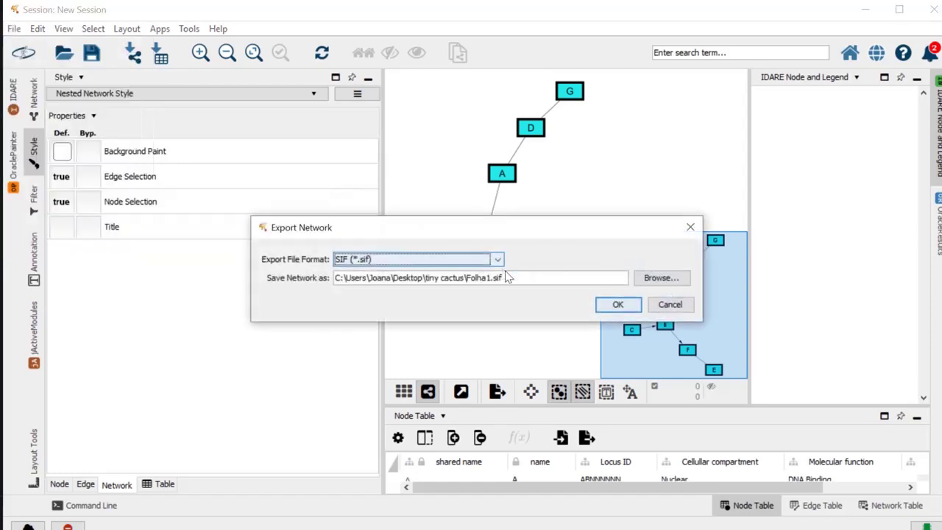
click(498, 260)
click(498, 262)
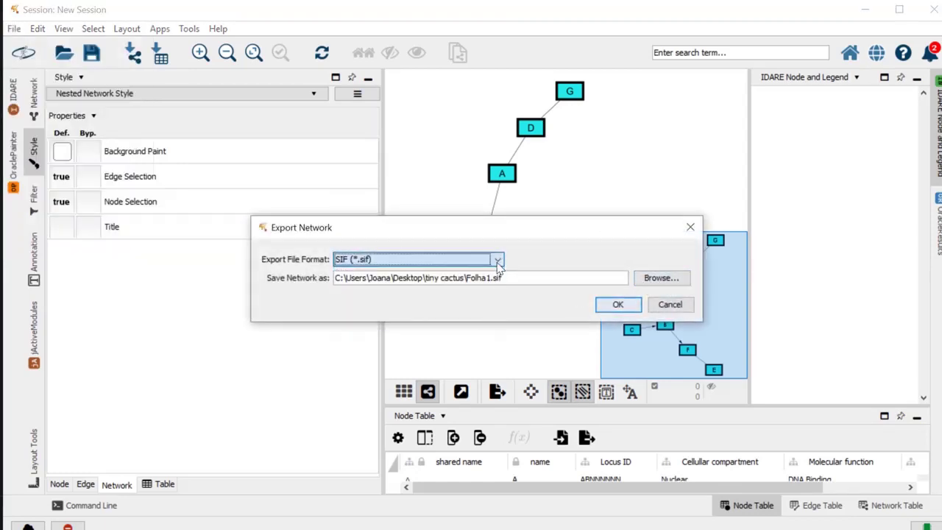
click(618, 304)
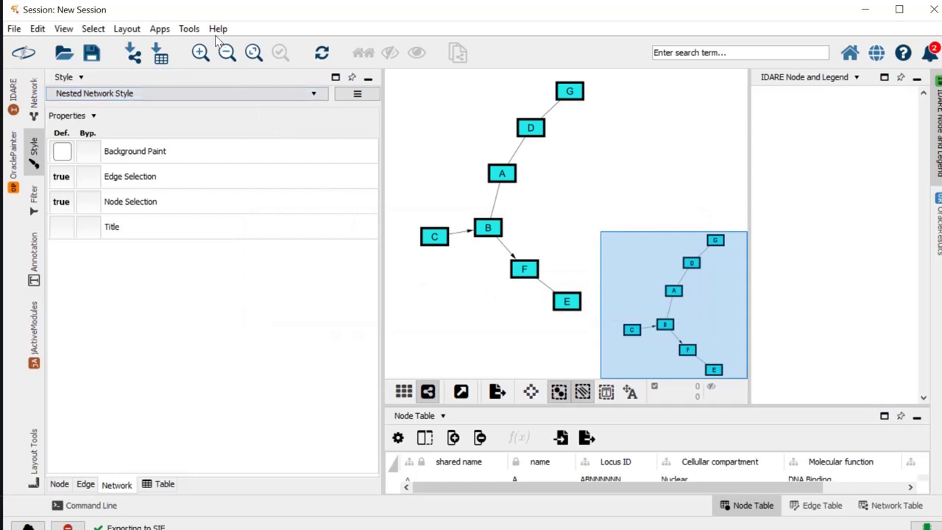